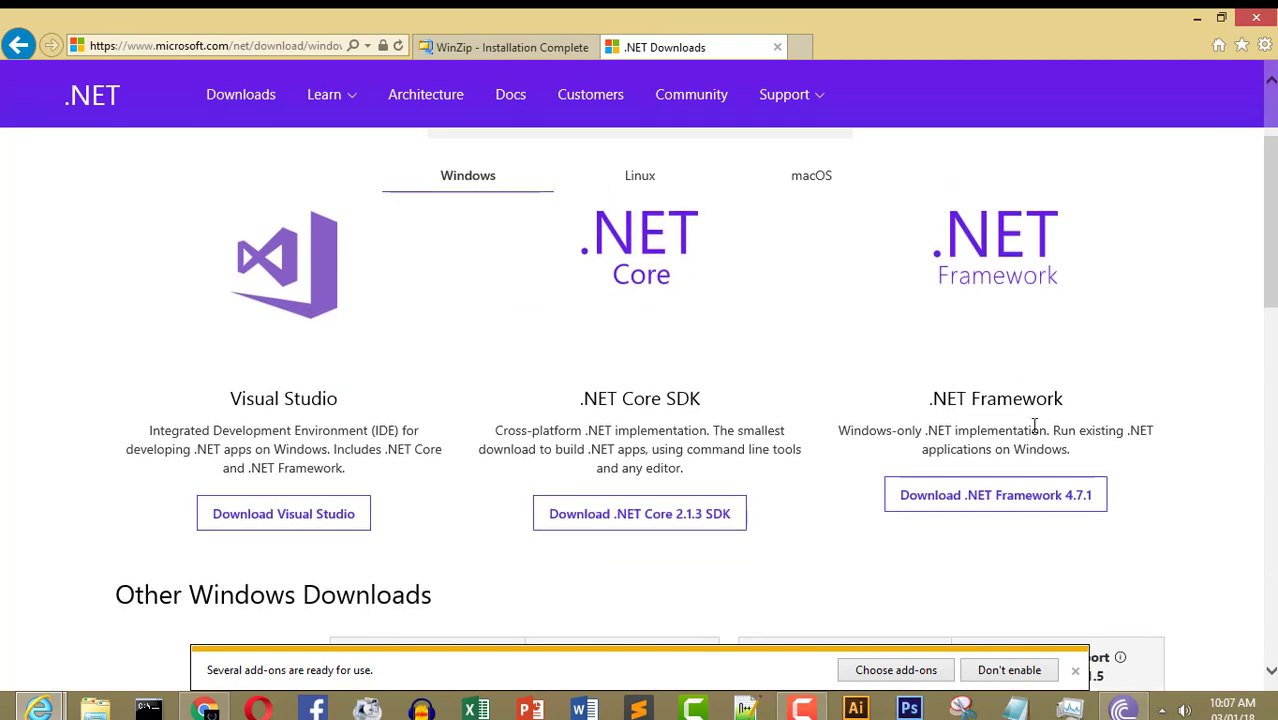
Download the .NET Framework 3.5 SP1 runtime installer, dotnetfx35.exe, from the .NET Windows downloads page
{"action": "scroll", "coordinate": [1268, 303], "scroll_direction": "down", "scroll_amount": 5}
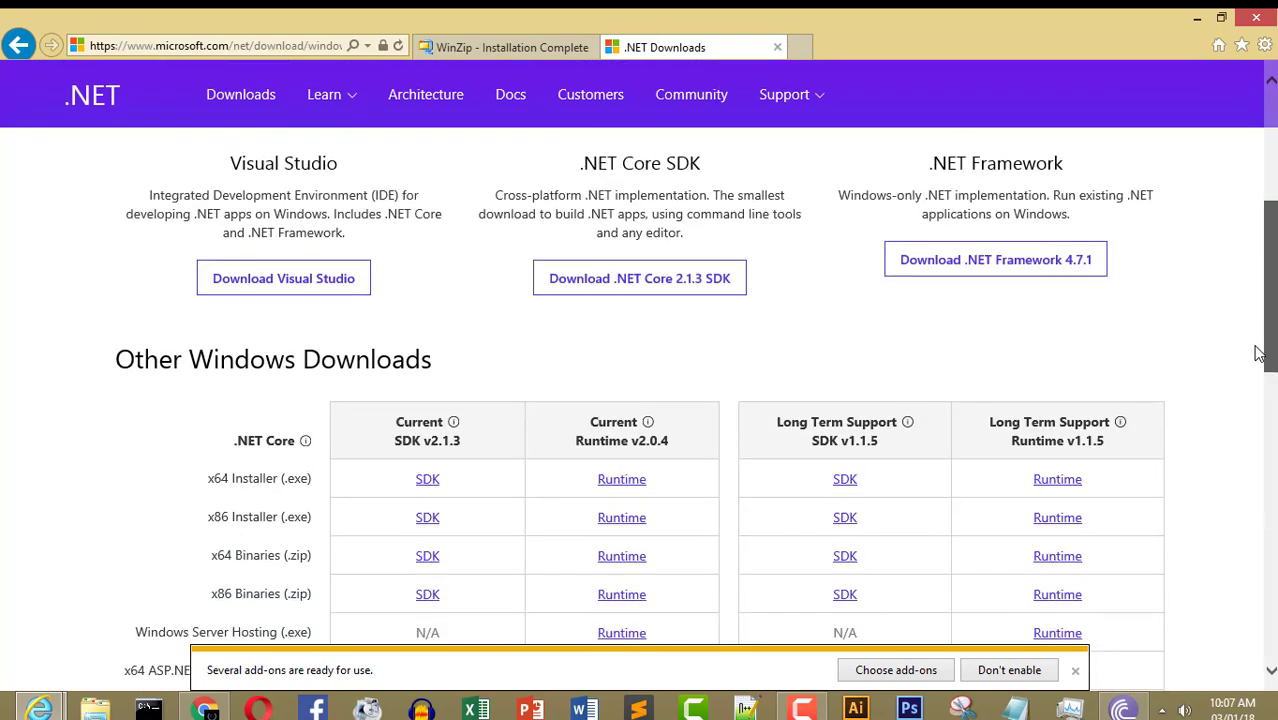
{"action": "scroll", "coordinate": [1254, 355], "scroll_direction": "down", "scroll_amount": 3}
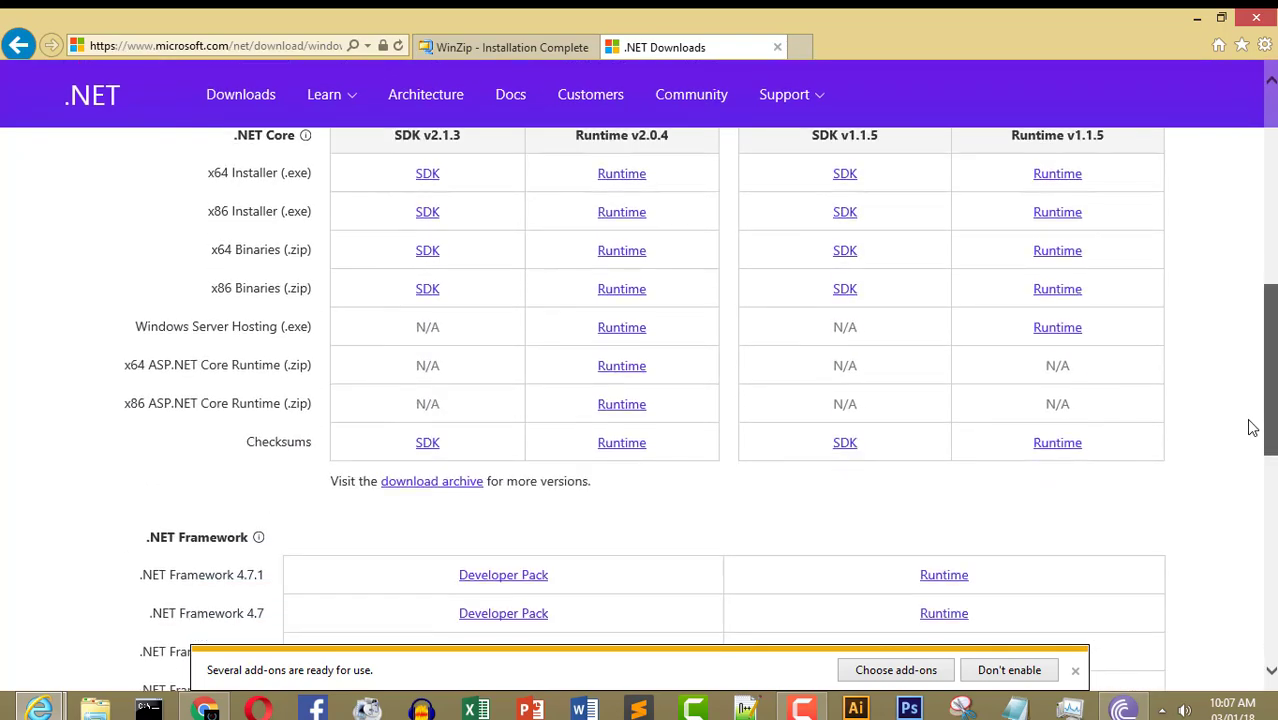
{"action": "scroll", "coordinate": [1252, 437], "scroll_direction": "down", "scroll_amount": 2}
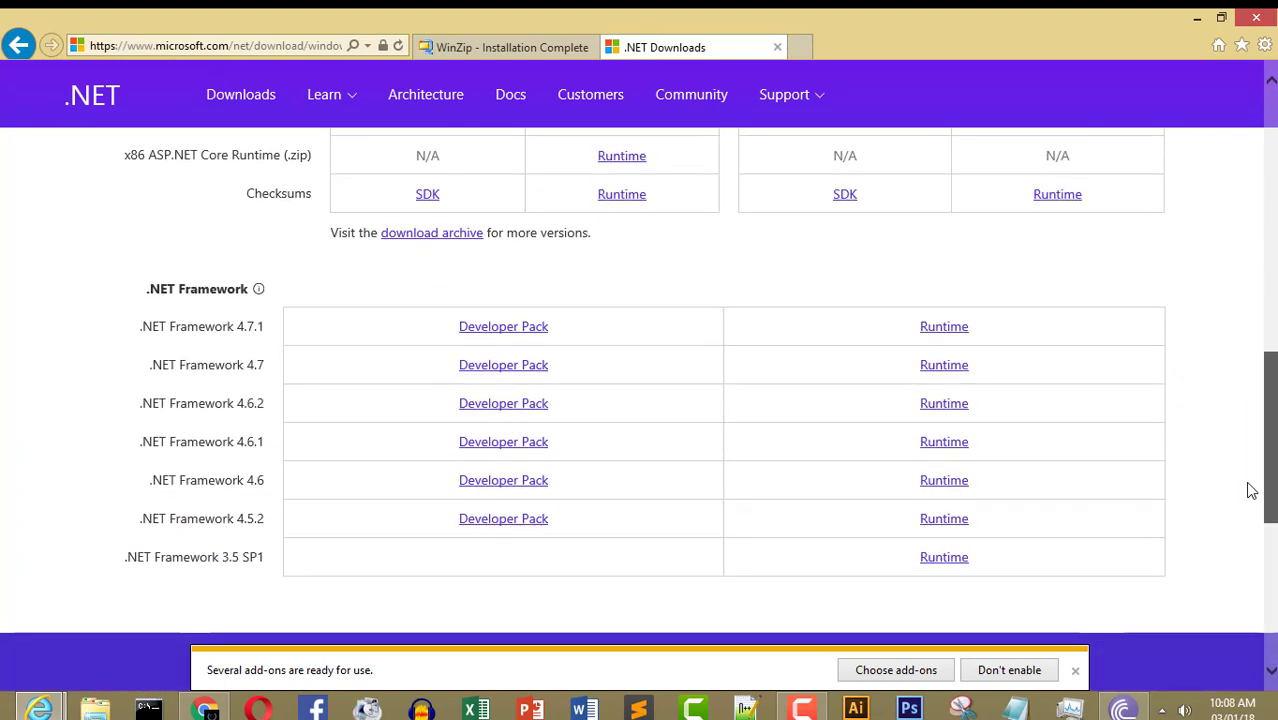
{"action": "left_click", "coordinate": [940, 560]}
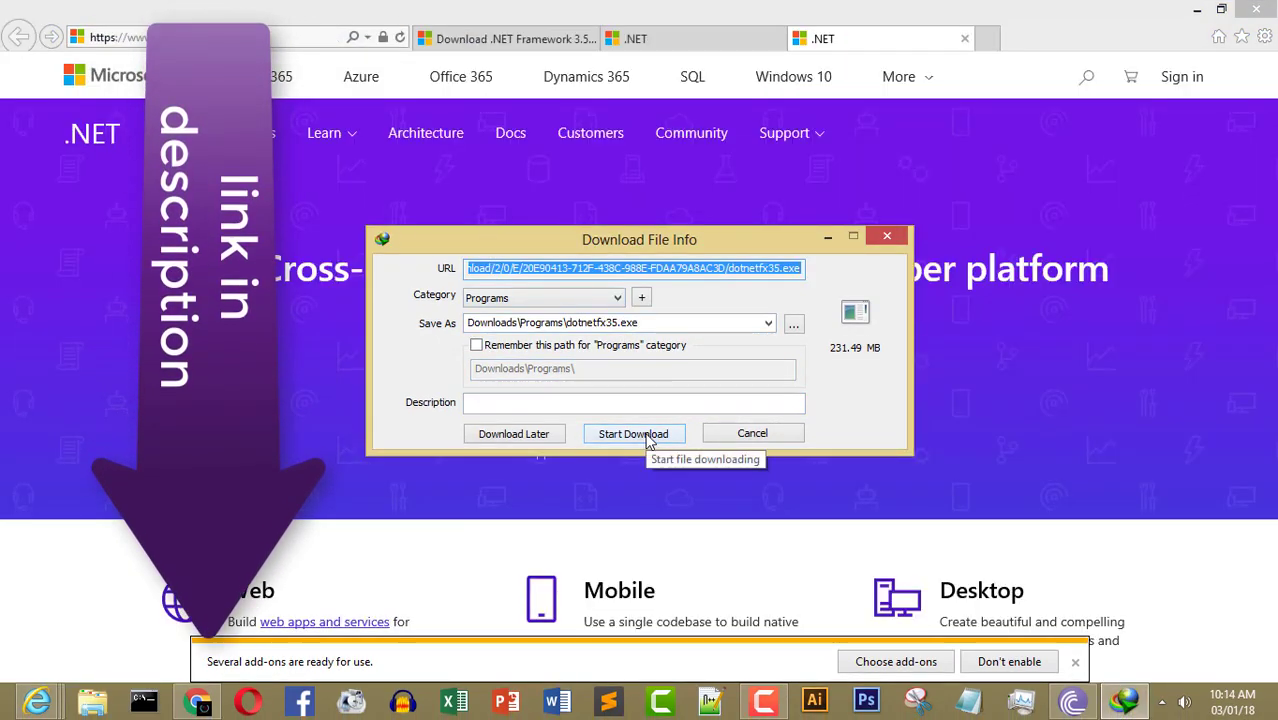
{"action": "left_click", "coordinate": [633, 434]}
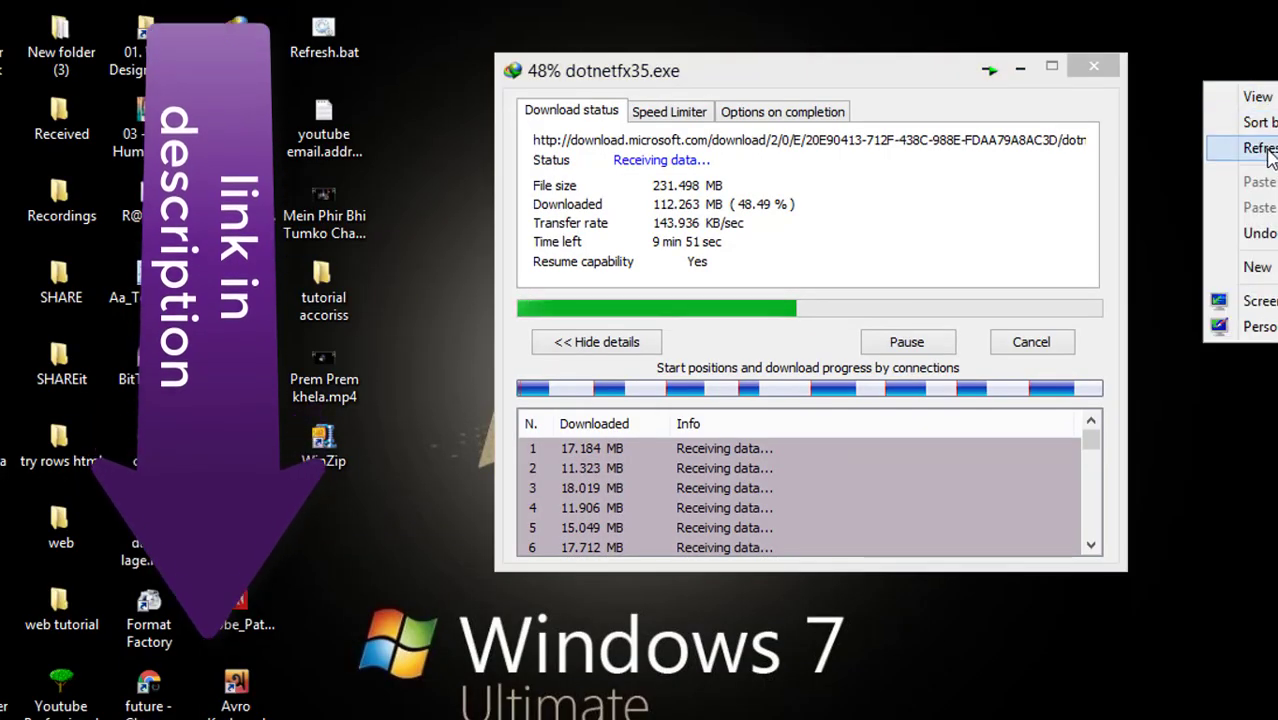
{"action": "left_click", "coordinate": [1262, 149]}
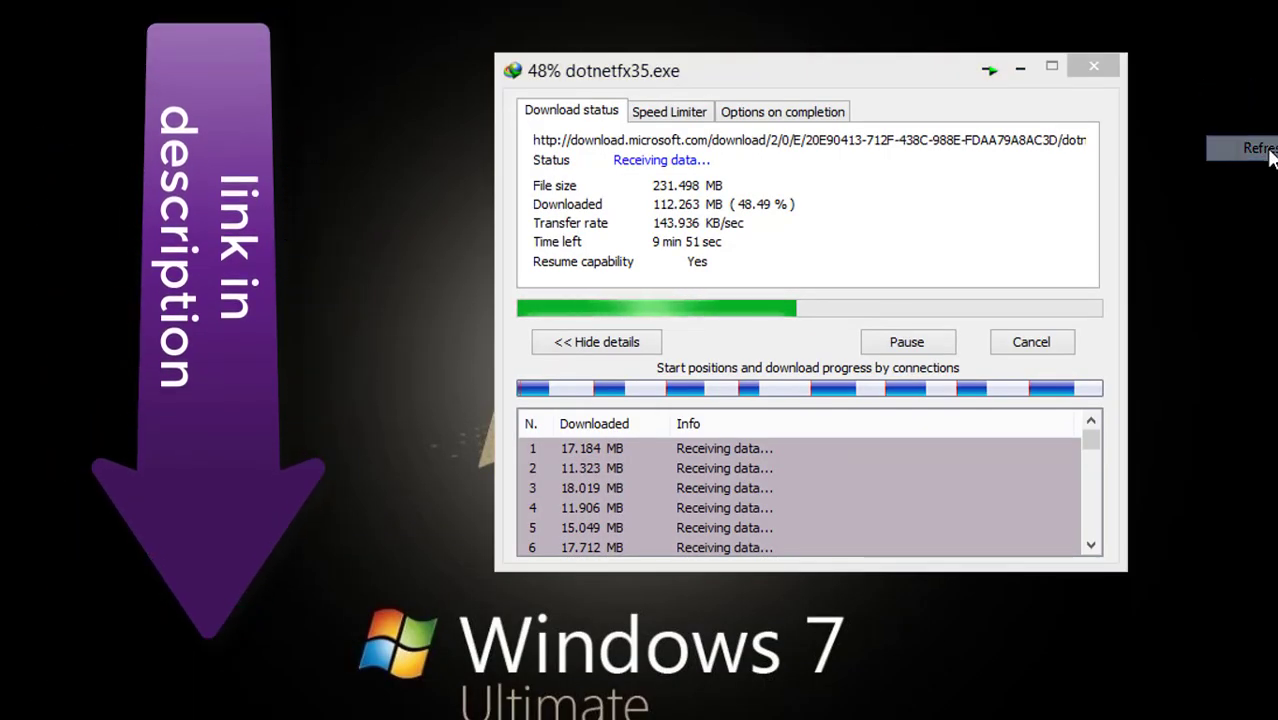
{"action": "right_click", "coordinate": [1240, 165]}
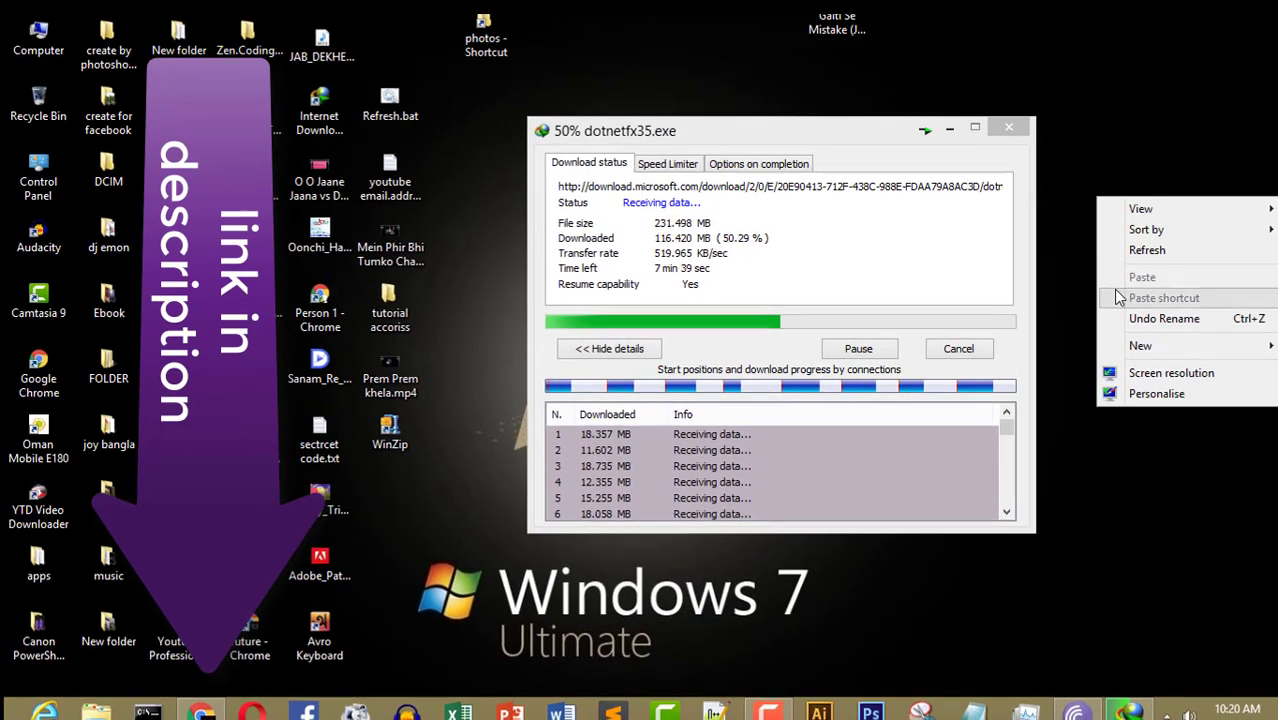
{"action": "left_click", "coordinate": [1217, 216]}
{"action": "right_click", "coordinate": [1217, 214]}
{"action": "left_click", "coordinate": [1266, 291]}
{"action": "right_click", "coordinate": [1110, 285]}
{"action": "left_click", "coordinate": [1127, 330]}
{"action": "right_click", "coordinate": [1100, 280]}
{"action": "left_click", "coordinate": [1125, 333]}
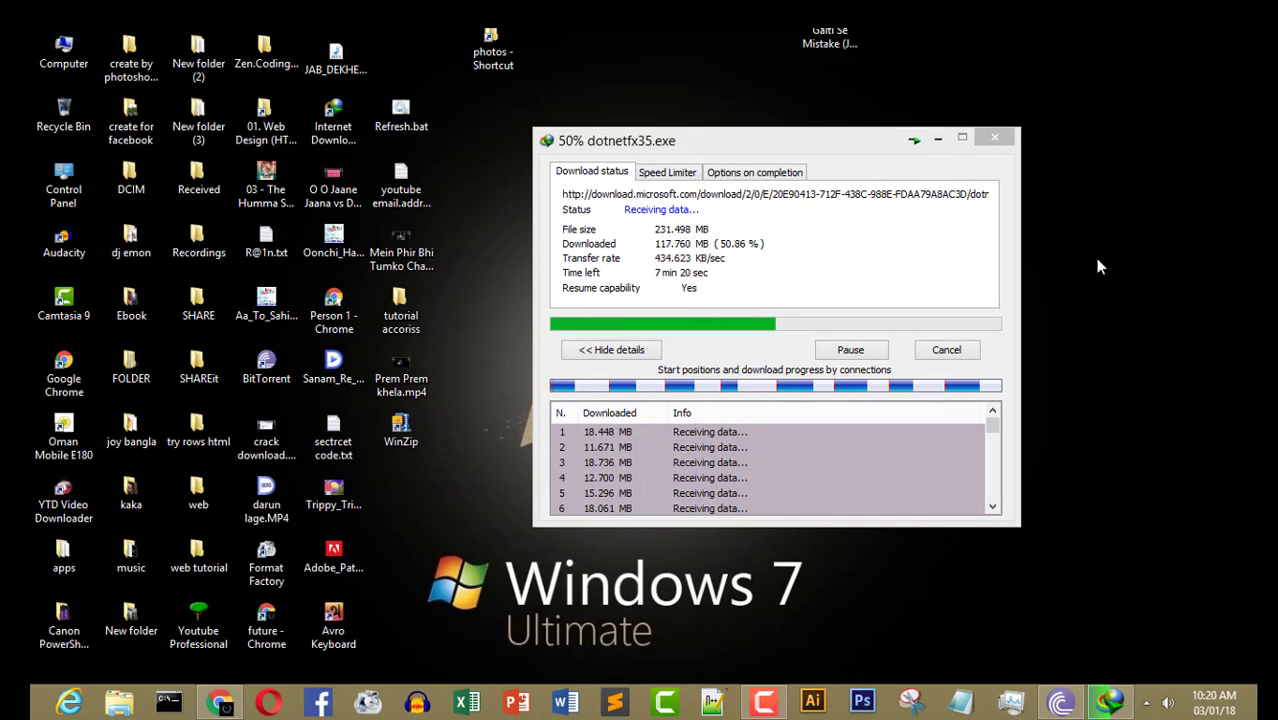
{"action": "right_click", "coordinate": [1094, 258]}
{"action": "left_click", "coordinate": [1150, 312]}
{"action": "right_click", "coordinate": [1082, 252]}
{"action": "left_click", "coordinate": [1110, 302]}
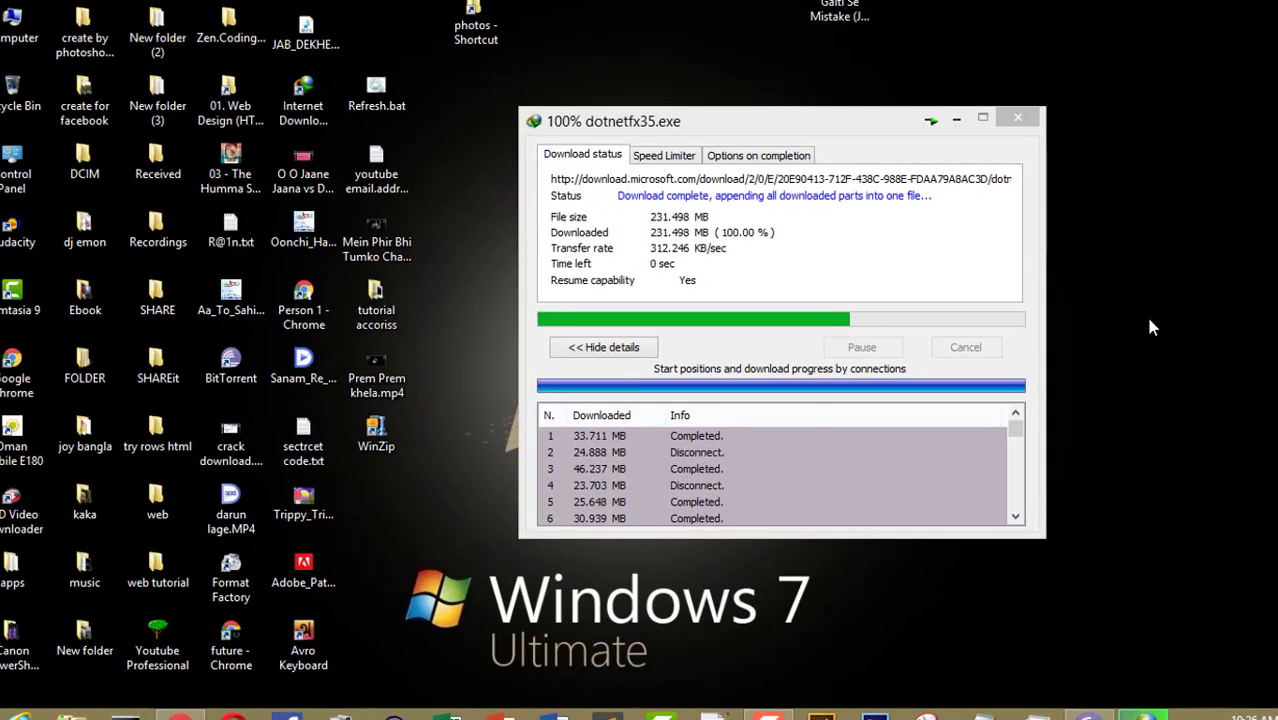
{"action": "right_click", "coordinate": [1106, 264]}
{"action": "left_click", "coordinate": [1150, 320]}
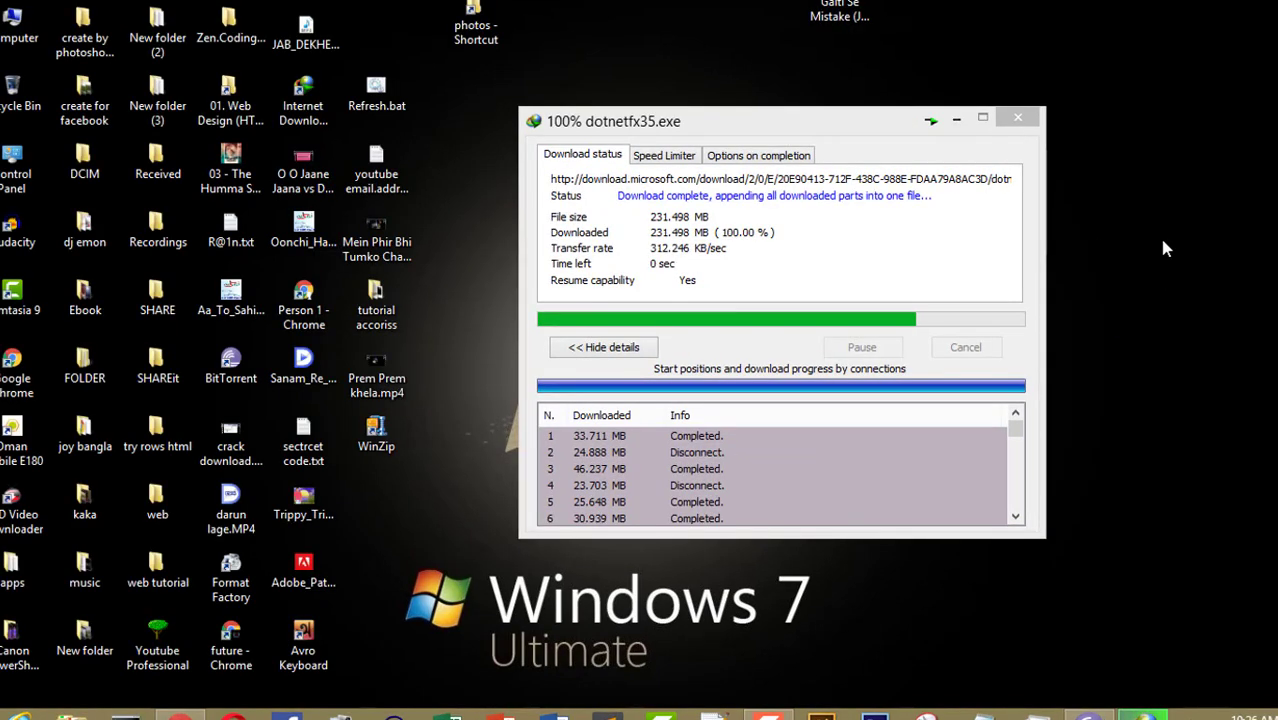
{"action": "right_click", "coordinate": [1106, 240]}
{"action": "left_click", "coordinate": [1160, 298]}
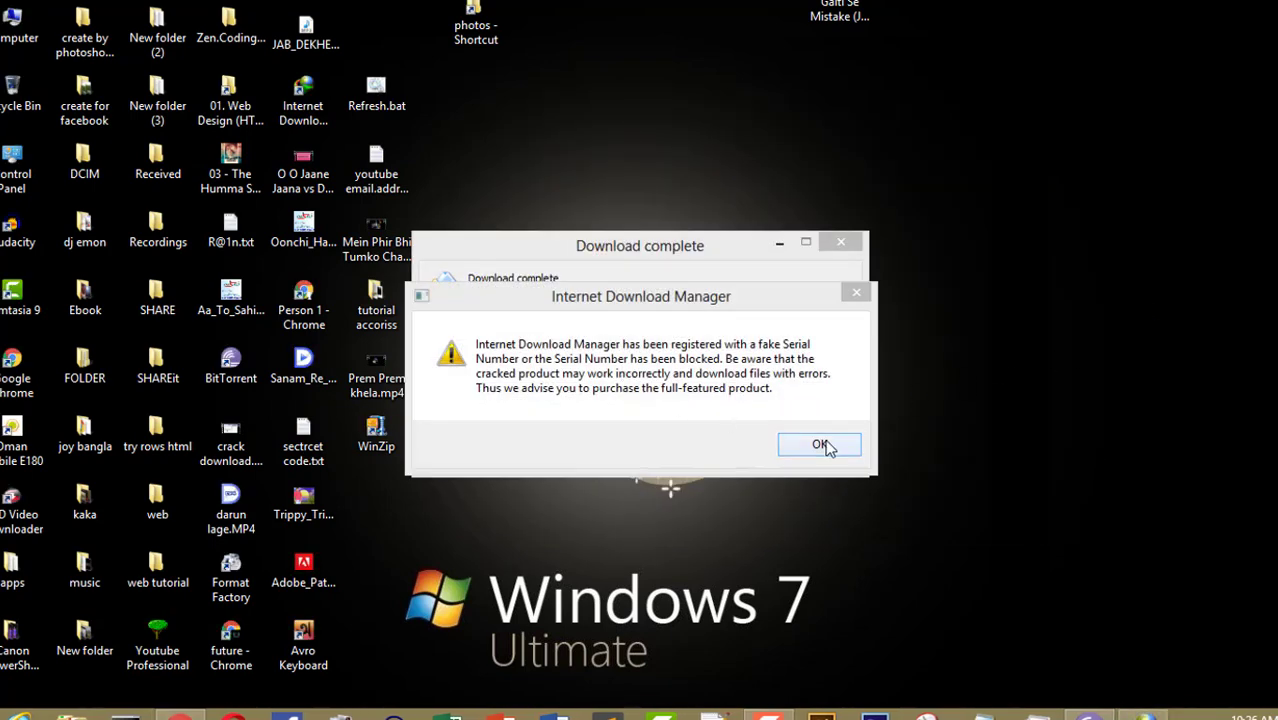
Dismiss the Internet Download Manager registration notice and open the folder containing the downloaded dotnetfx35.exe
{"action": "left_click", "coordinate": [822, 445]}
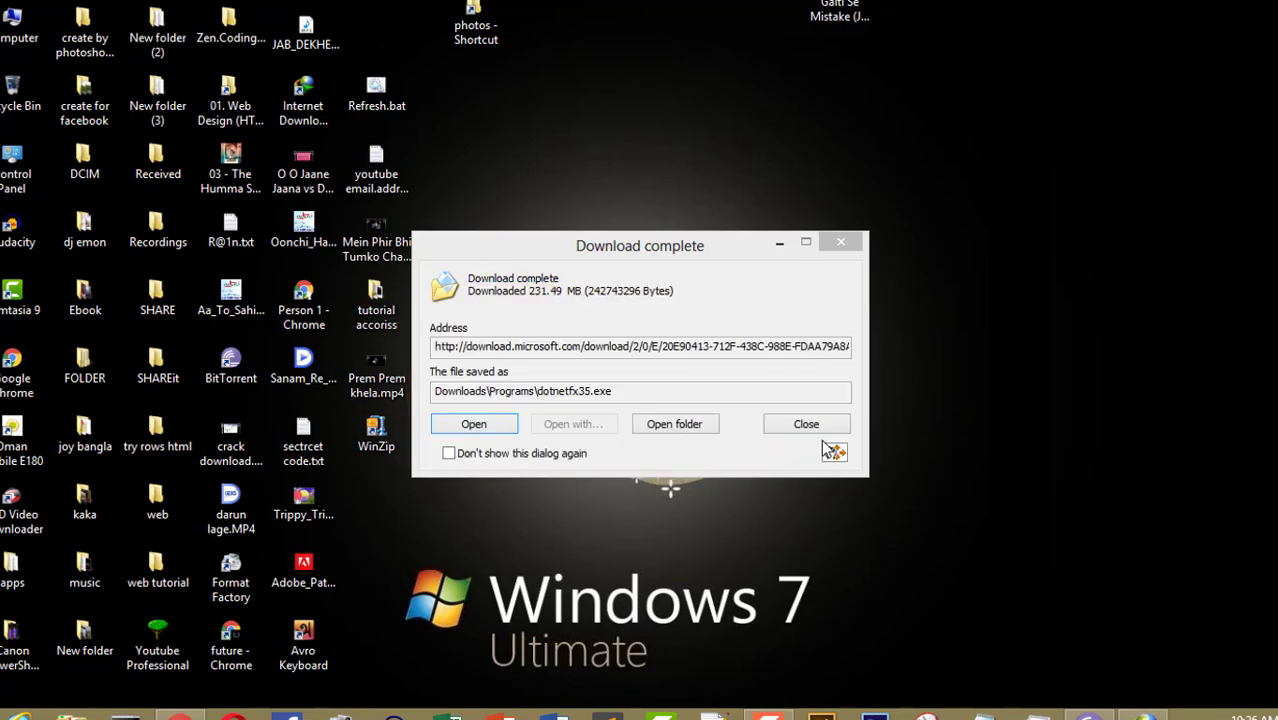
{"action": "left_click", "coordinate": [660, 425]}
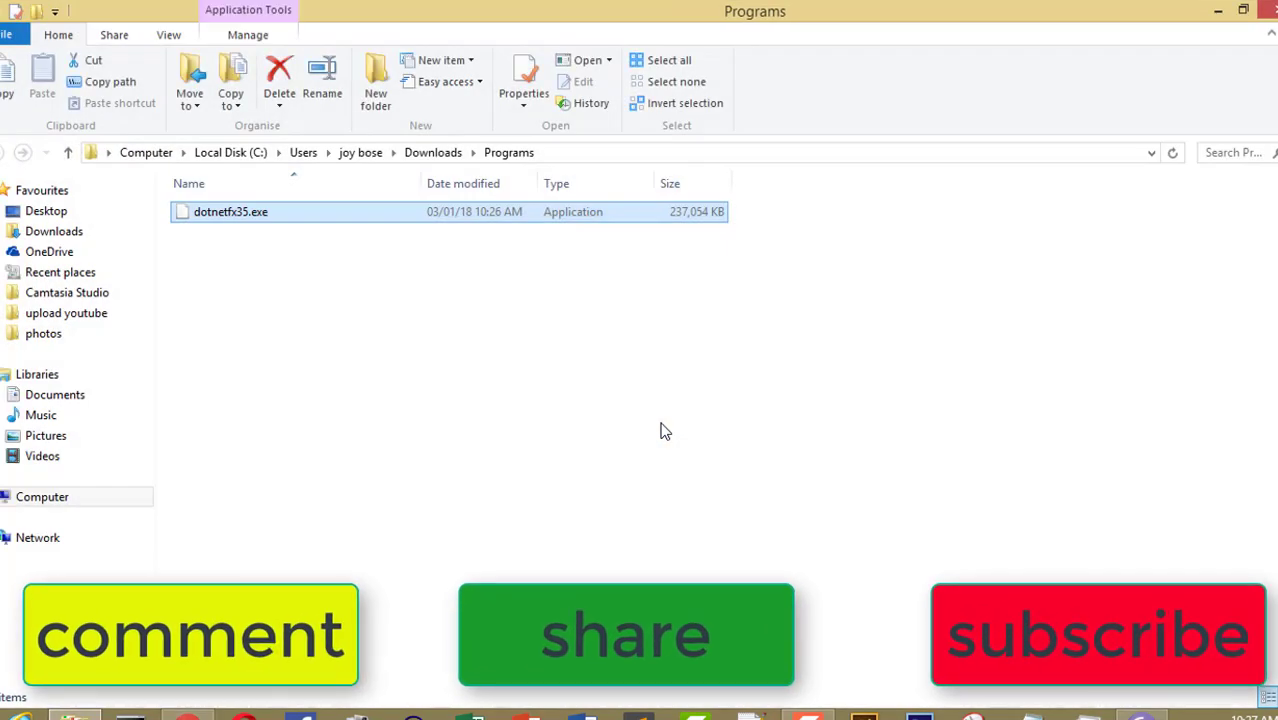
{"action": "left_click", "coordinate": [579, 359]}
{"action": "right_click", "coordinate": [577, 351]}
{"action": "right_click", "coordinate": [589, 379]}
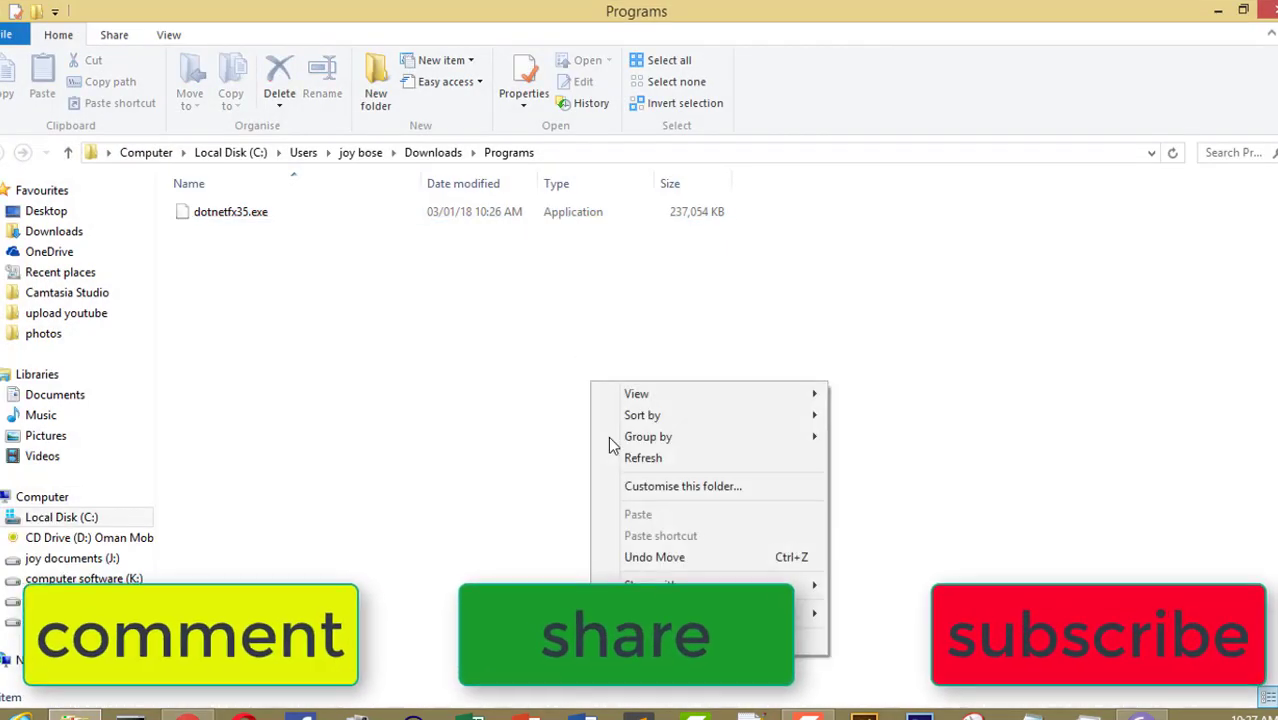
{"action": "left_click", "coordinate": [641, 456]}
{"action": "right_click", "coordinate": [582, 358]}
{"action": "left_click", "coordinate": [630, 434]}
{"action": "right_click", "coordinate": [580, 367]}
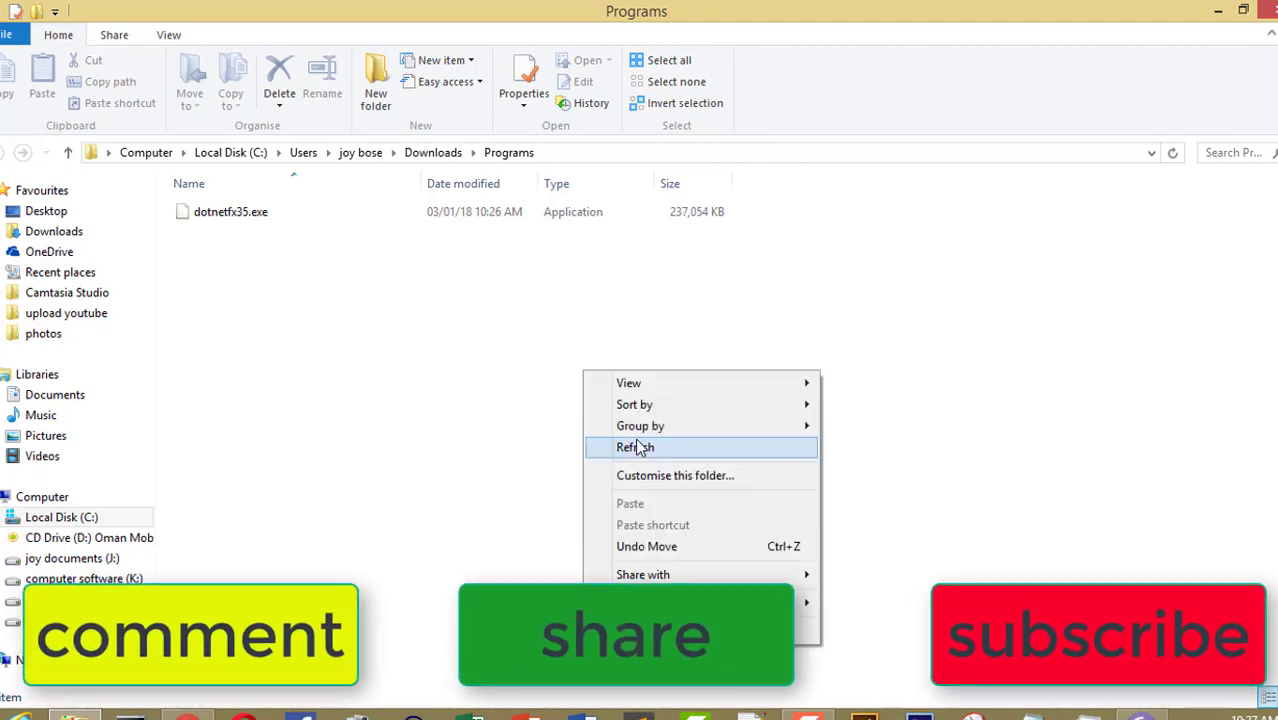
{"action": "left_click", "coordinate": [622, 445]}
{"action": "right_click", "coordinate": [578, 360]}
Run dotnetfx35.exe as administrator and choose to download and install the .NET Framework 3.5 Windows feature
{"action": "left_click", "coordinate": [313, 218]}
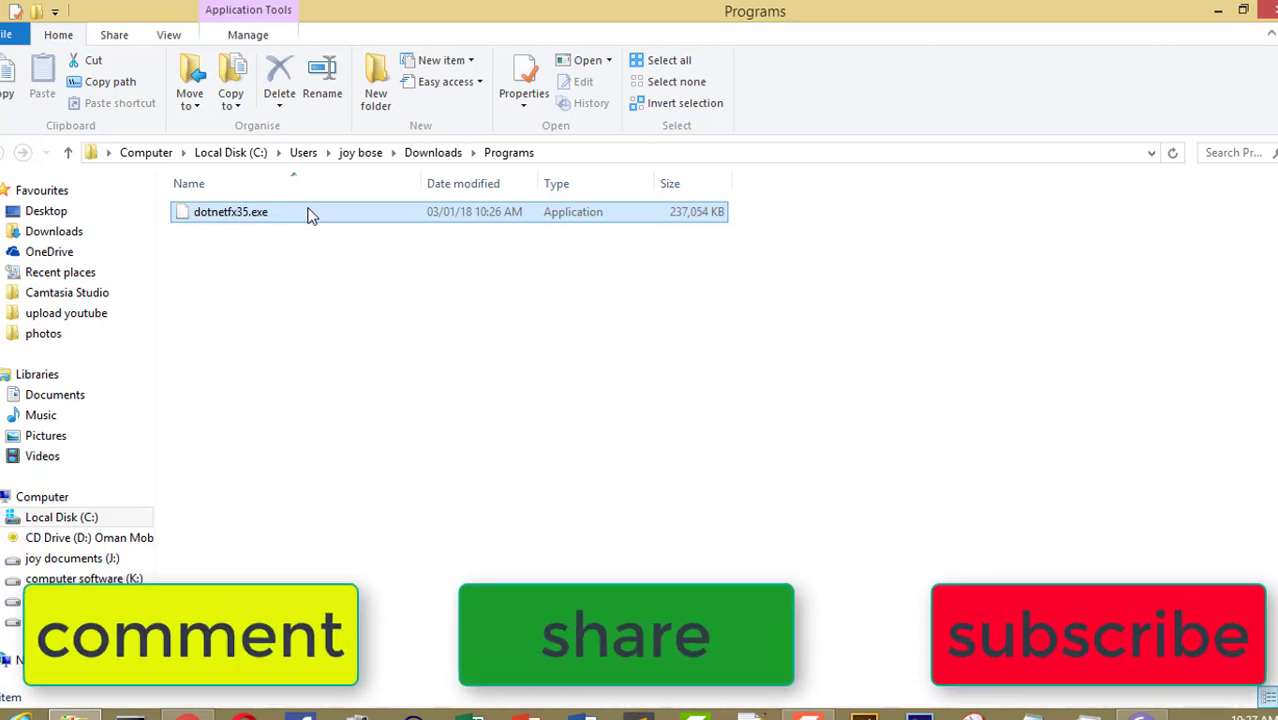
{"action": "right_click", "coordinate": [310, 216]}
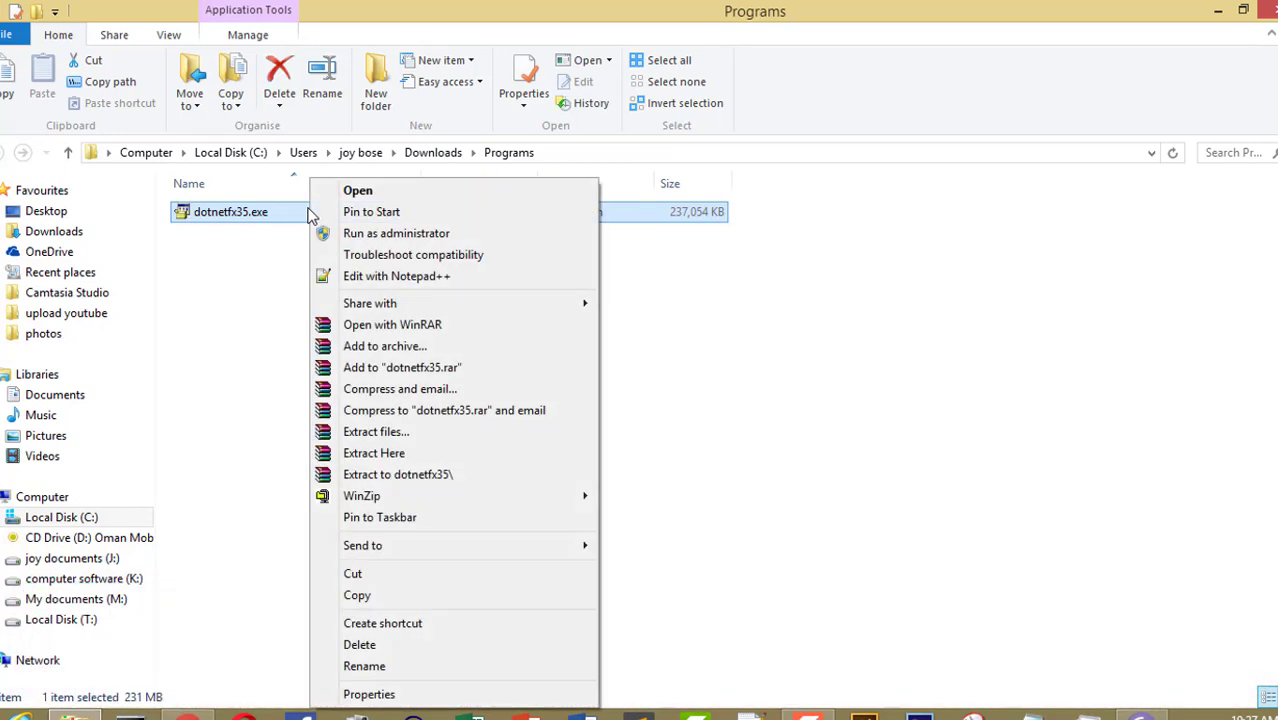
{"action": "left_click", "coordinate": [353, 234]}
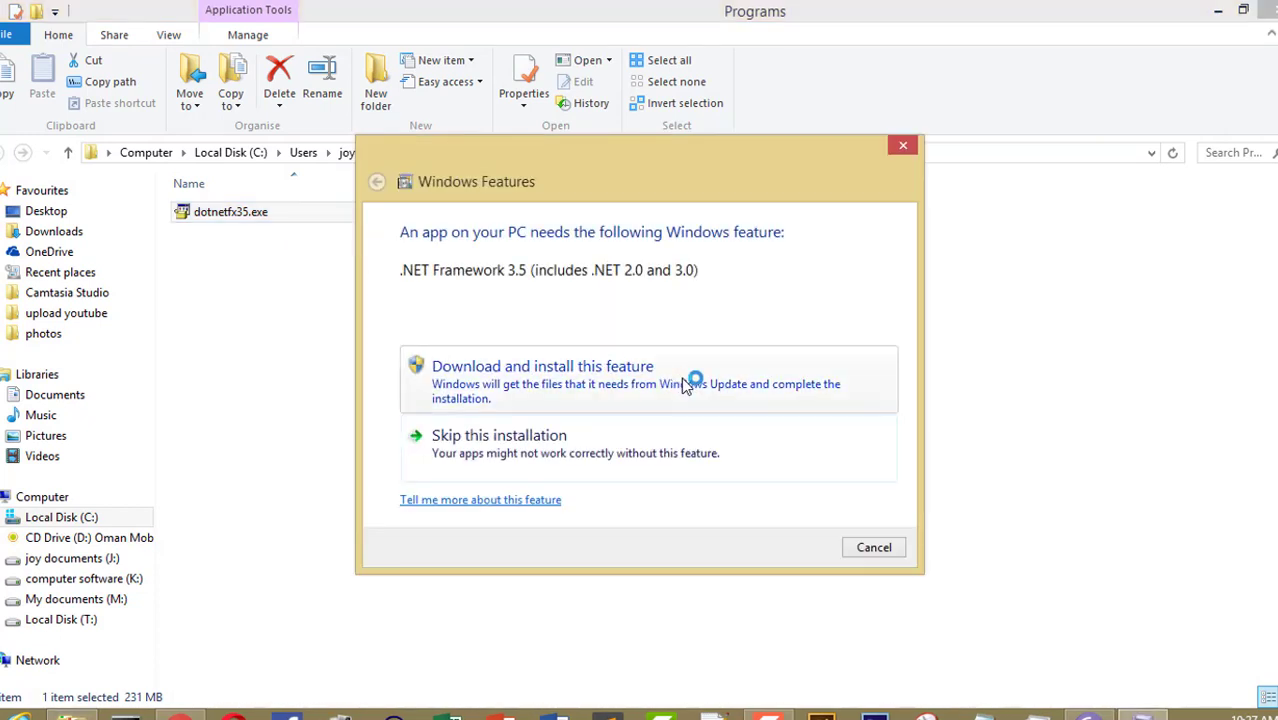
{"action": "left_click", "coordinate": [640, 380]}
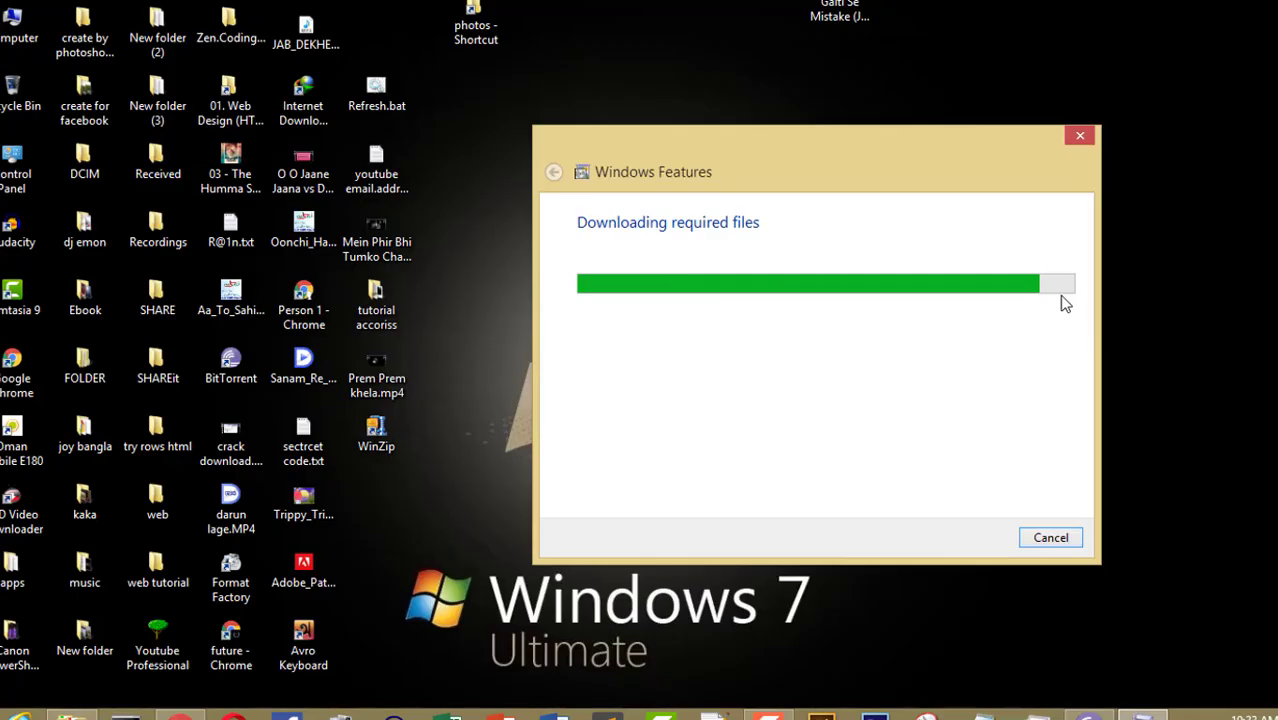
{"action": "right_click", "coordinate": [1110, 385]}
{"action": "left_click", "coordinate": [1198, 437]}
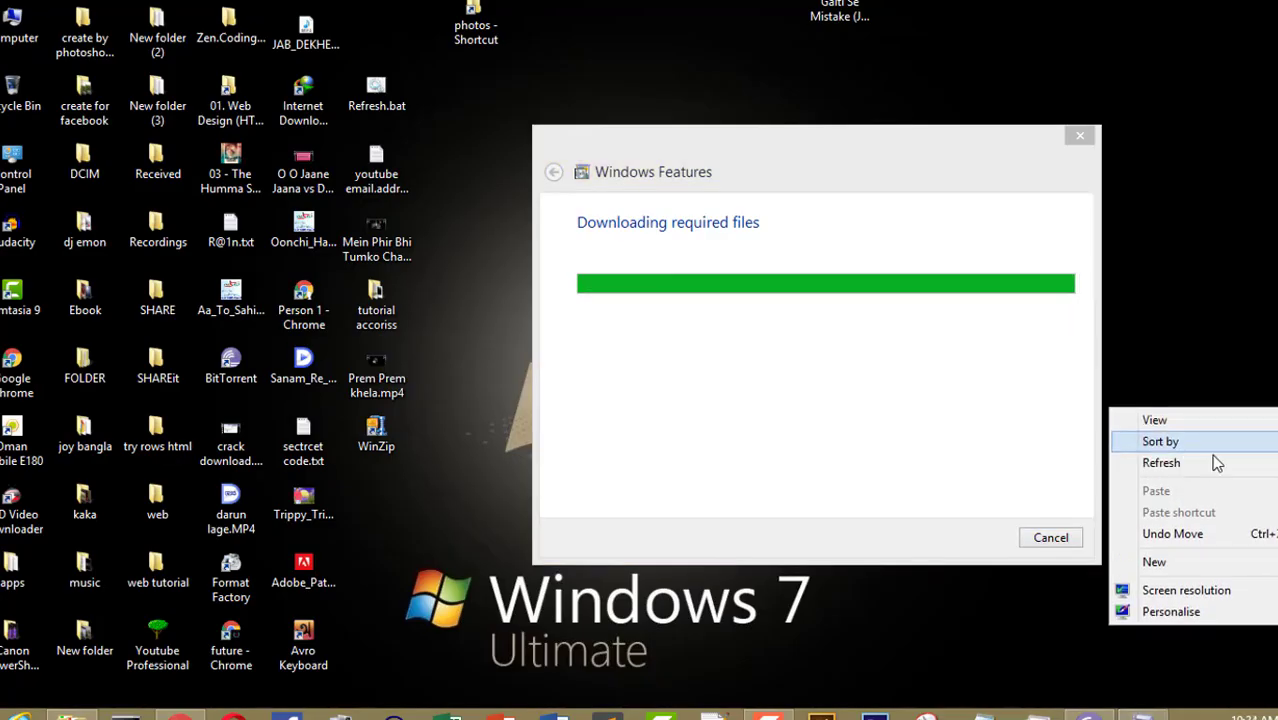
{"action": "right_click", "coordinate": [1108, 275]}
{"action": "left_click", "coordinate": [1155, 320]}
{"action": "right_click", "coordinate": [1150, 310]}
{"action": "left_click", "coordinate": [1195, 362]}
{"action": "right_click", "coordinate": [1180, 310]}
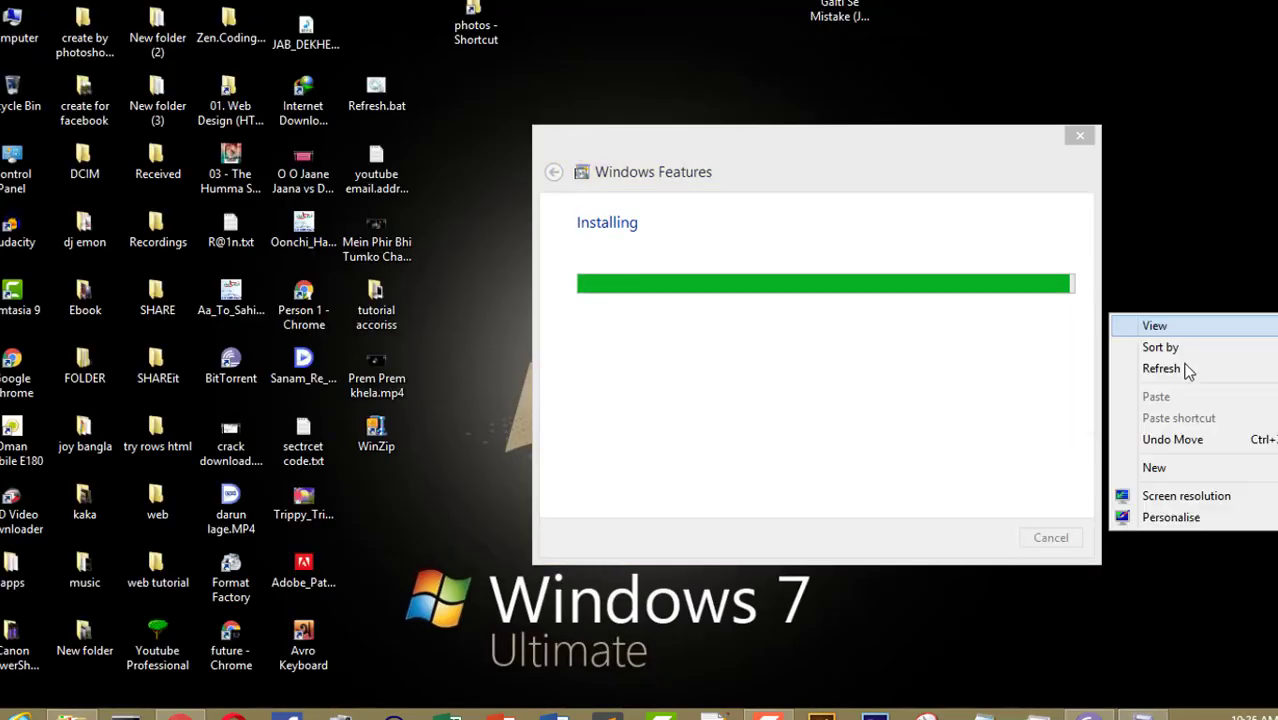
{"action": "left_click", "coordinate": [1195, 360]}
{"action": "right_click", "coordinate": [1195, 350]}
{"action": "left_click", "coordinate": [1198, 405]}
{"action": "right_click", "coordinate": [1198, 357]}
{"action": "left_click", "coordinate": [1207, 422]}
{"action": "right_click", "coordinate": [1200, 302]}
{"action": "left_click", "coordinate": [1200, 358]}
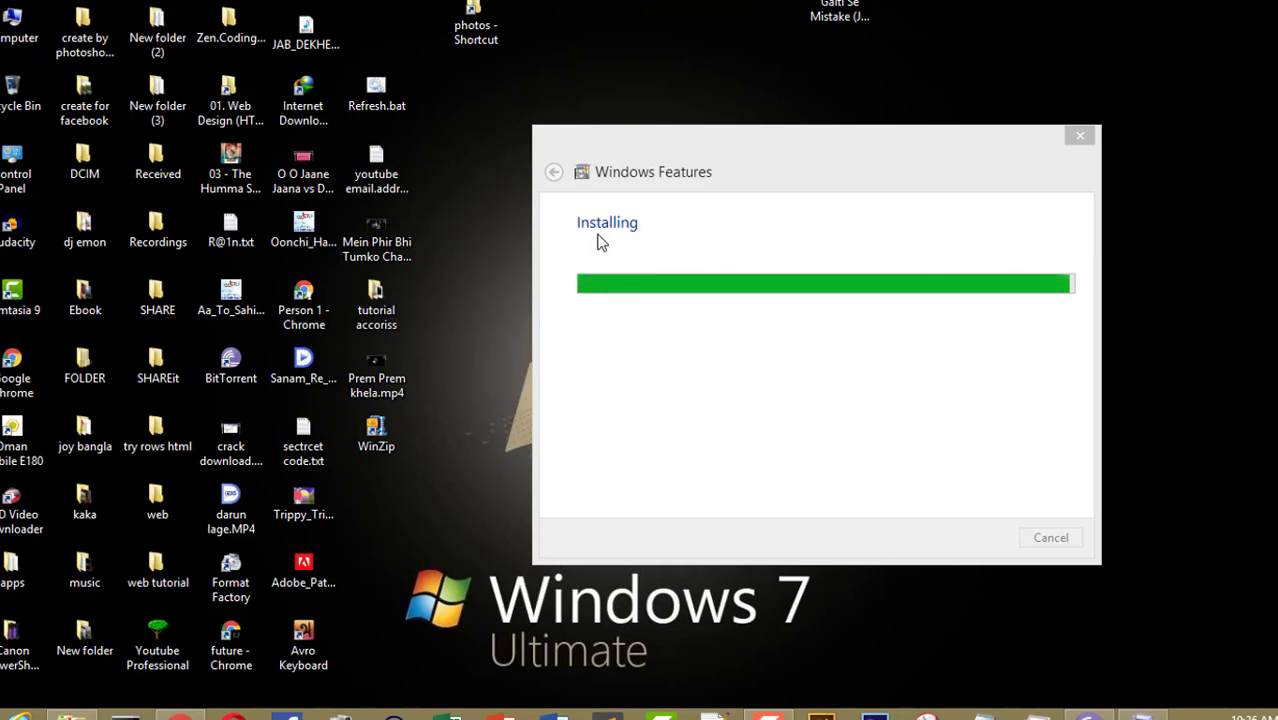
{"action": "right_click", "coordinate": [1110, 292]}
{"action": "left_click", "coordinate": [1160, 344]}
{"action": "right_click", "coordinate": [1163, 376]}
{"action": "left_click", "coordinate": [1161, 432]}
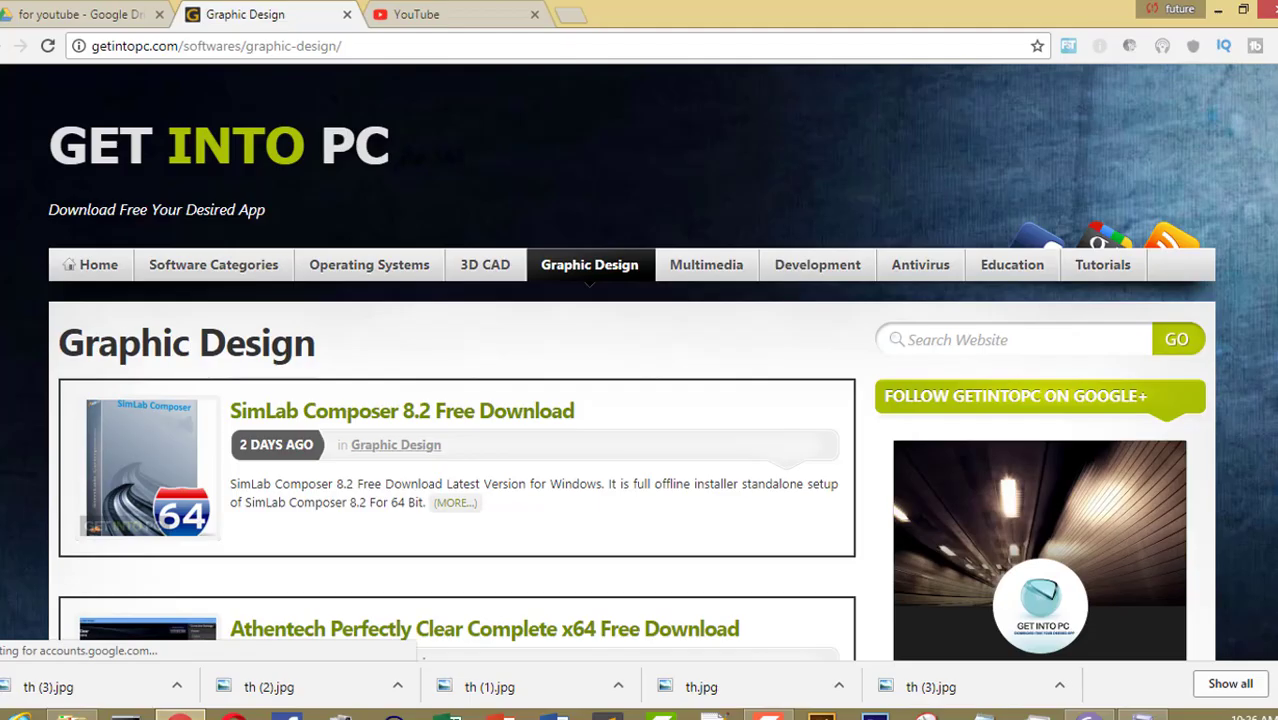
{"action": "scroll", "coordinate": [1176, 186], "scroll_direction": "down", "scroll_amount": 4}
{"action": "scroll", "coordinate": [351, 322], "scroll_direction": "up", "scroll_amount": 4}
{"action": "left_click", "coordinate": [373, 272]}
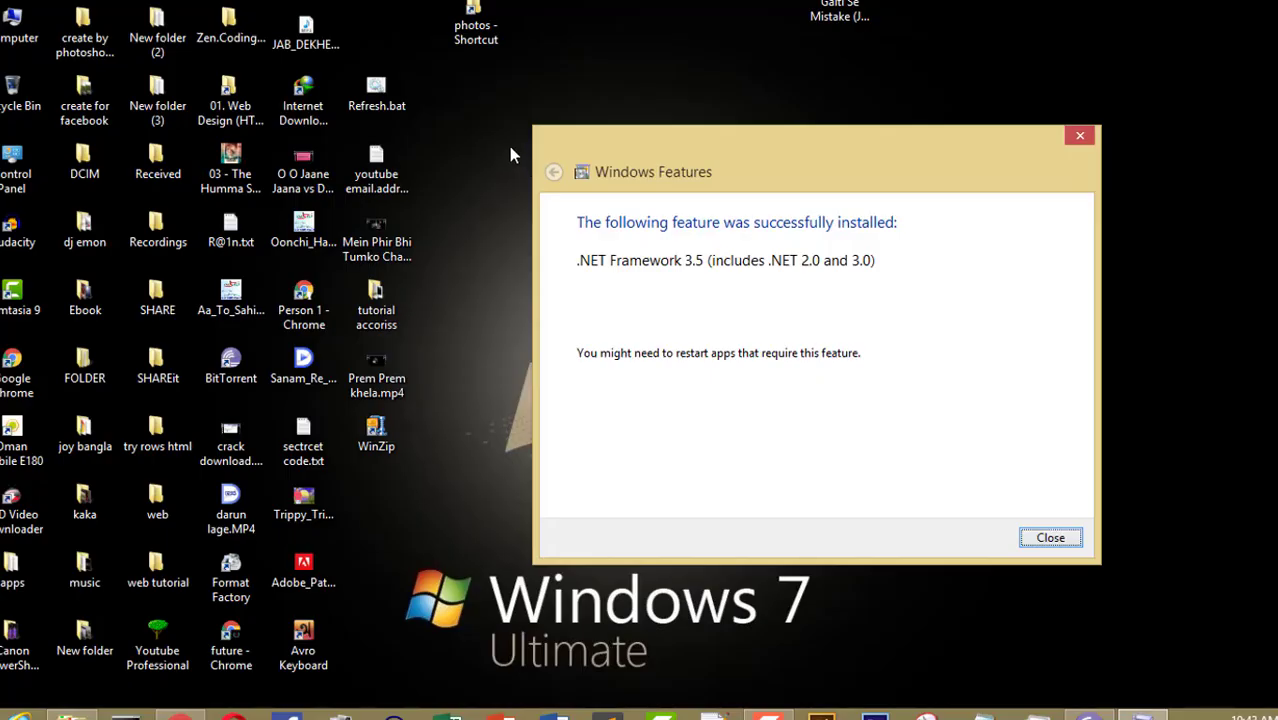
Close the Windows Features window for the .NET Framework 3.5 installation
{"action": "left_click_drag", "start_coordinate": [511, 139], "coordinate": [692, 340]}
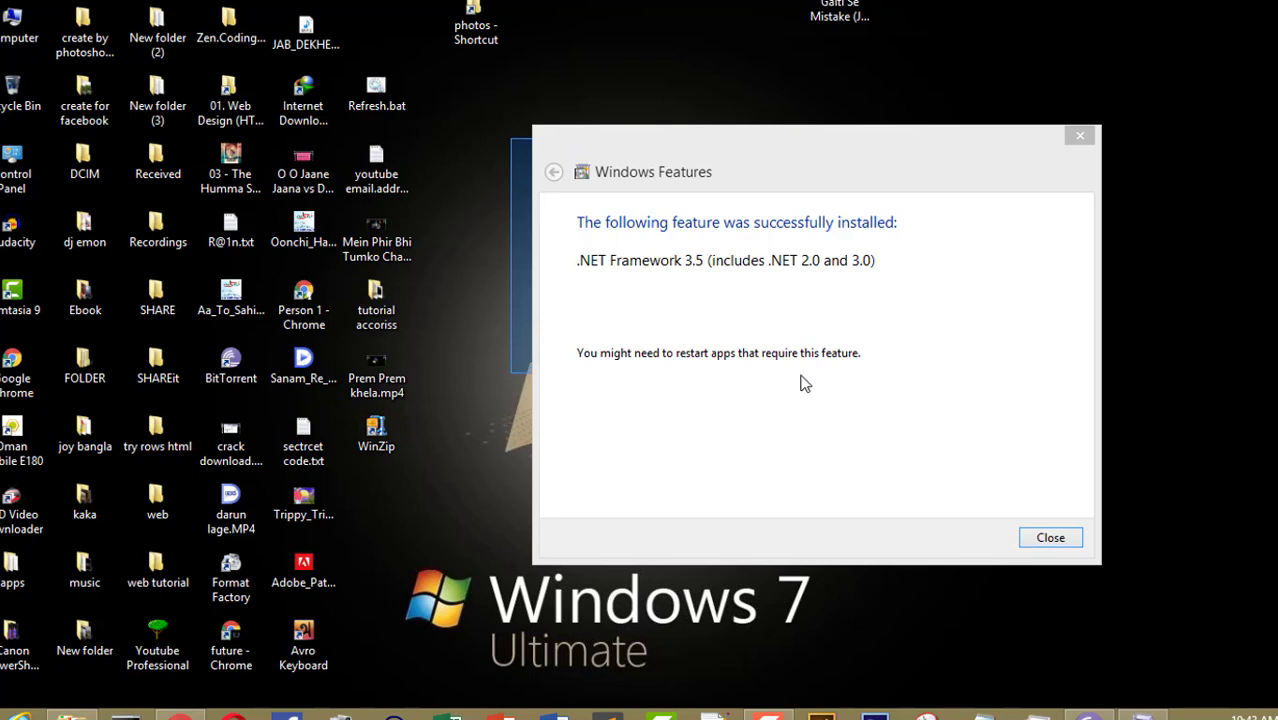
{"action": "left_click_drag", "start_coordinate": [843, 387], "coordinate": [852, 386]}
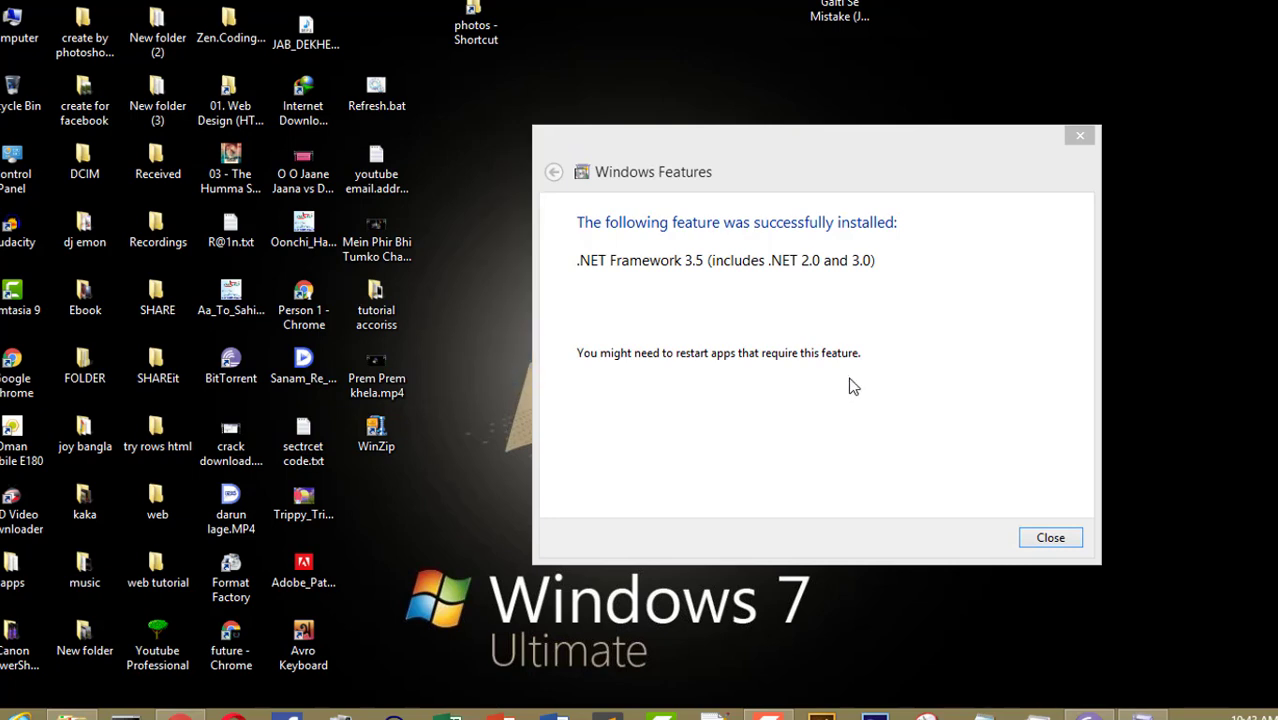
{"action": "left_click", "coordinate": [1081, 137]}
{"action": "right_click", "coordinate": [970, 183]}
{"action": "left_click", "coordinate": [1013, 243]}
{"action": "right_click", "coordinate": [988, 228]}
{"action": "left_click", "coordinate": [1010, 287]}
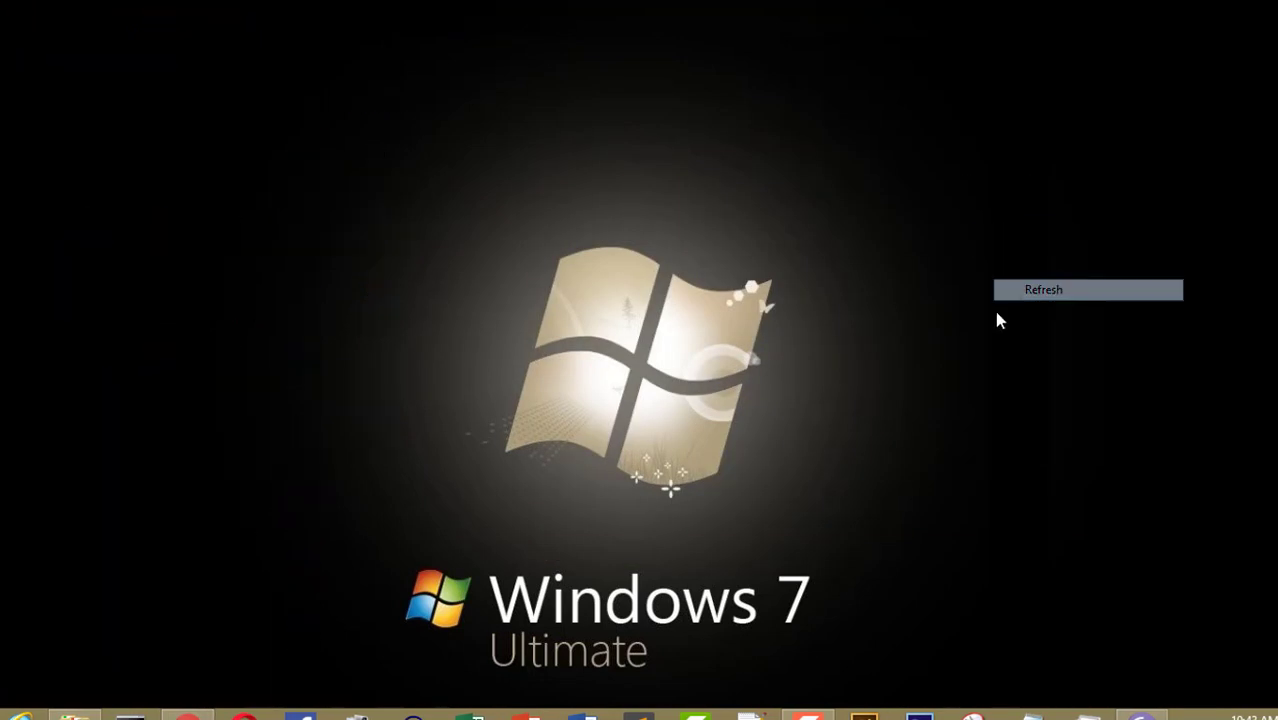
In File Explorer, go to computer software 2 on drive K: and open the fscommand folder inside Bijoy Bayanno 2012
{"action": "left_click", "coordinate": [75, 714]}
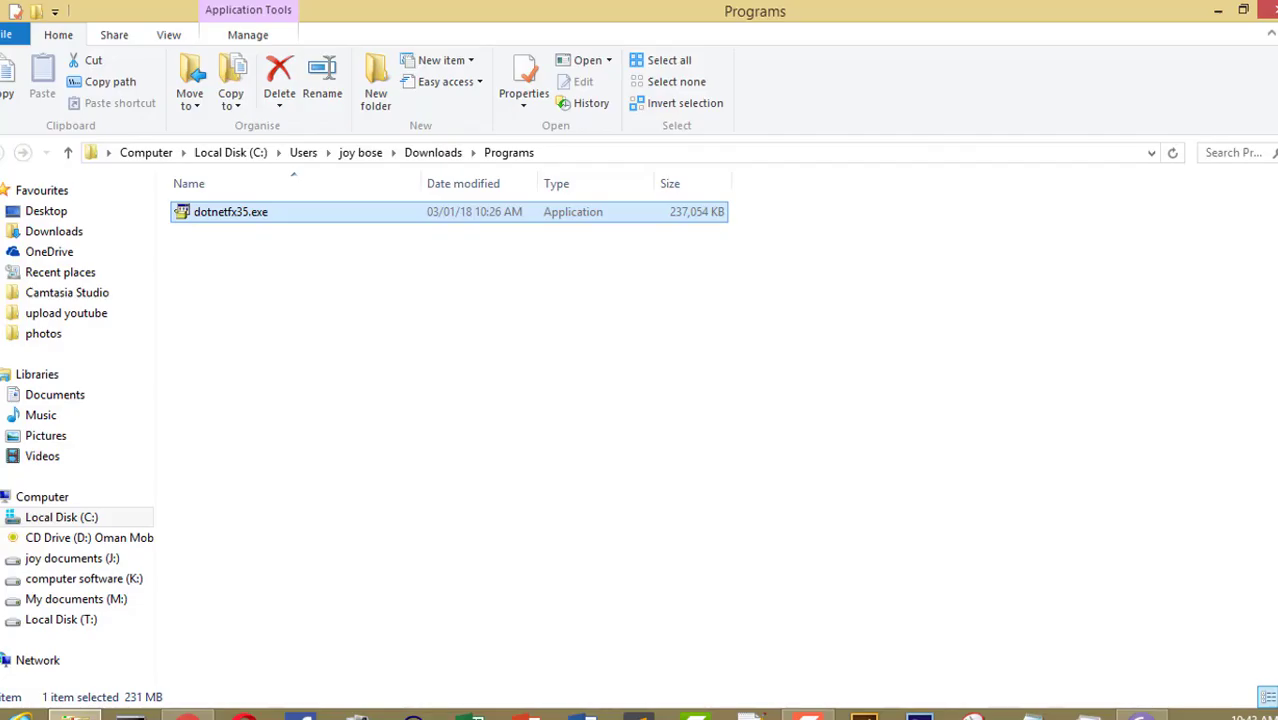
{"action": "left_click", "coordinate": [160, 156]}
{"action": "left_click", "coordinate": [790, 222]}
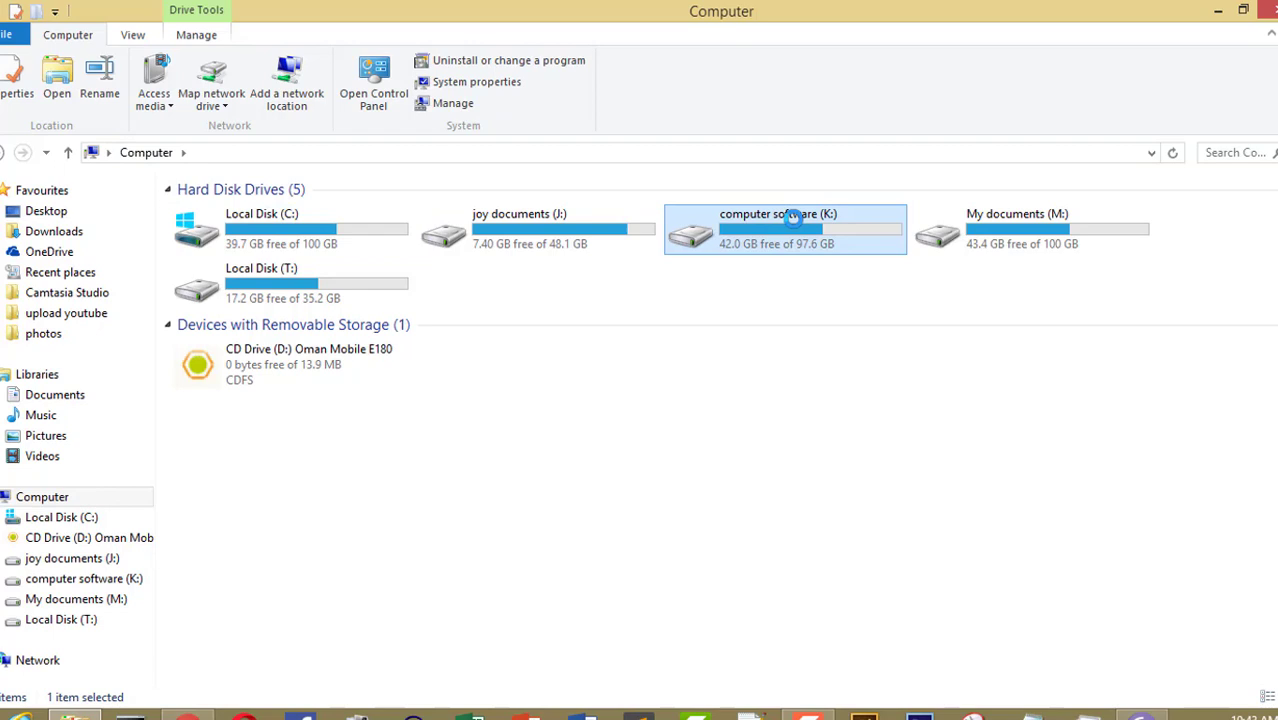
{"action": "double_click", "coordinate": [790, 218]}
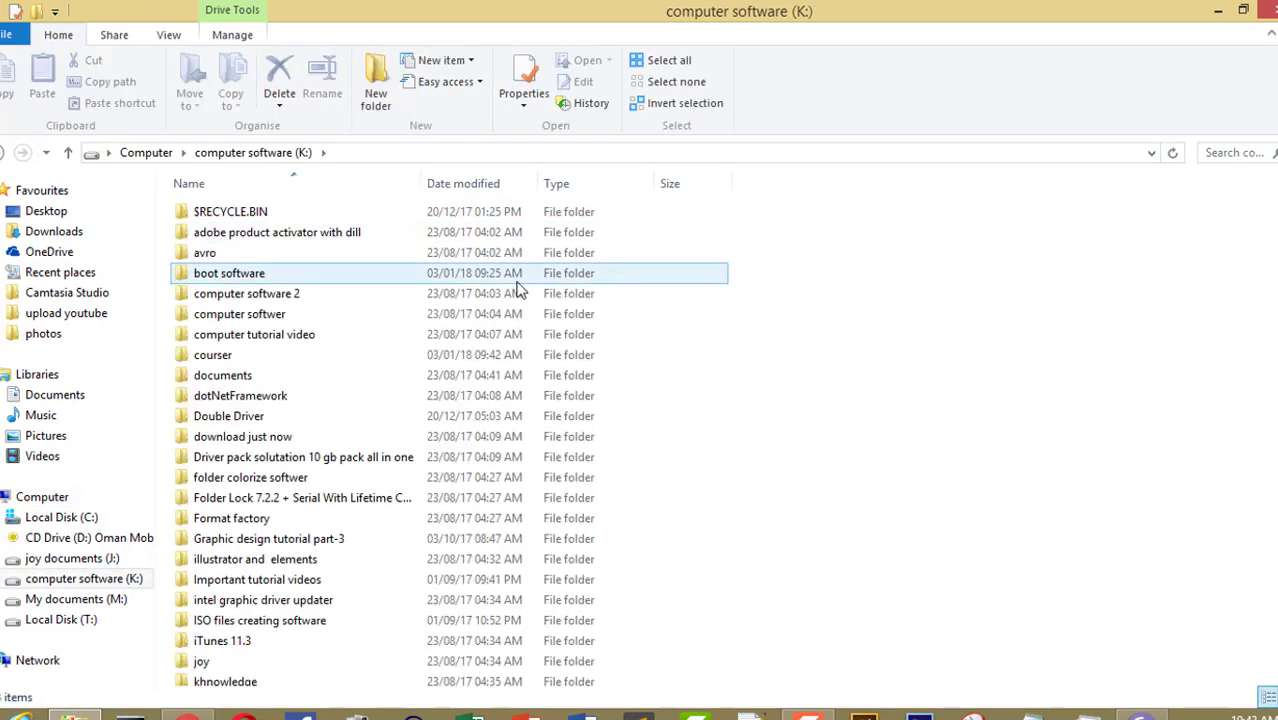
{"action": "double_click", "coordinate": [505, 301]}
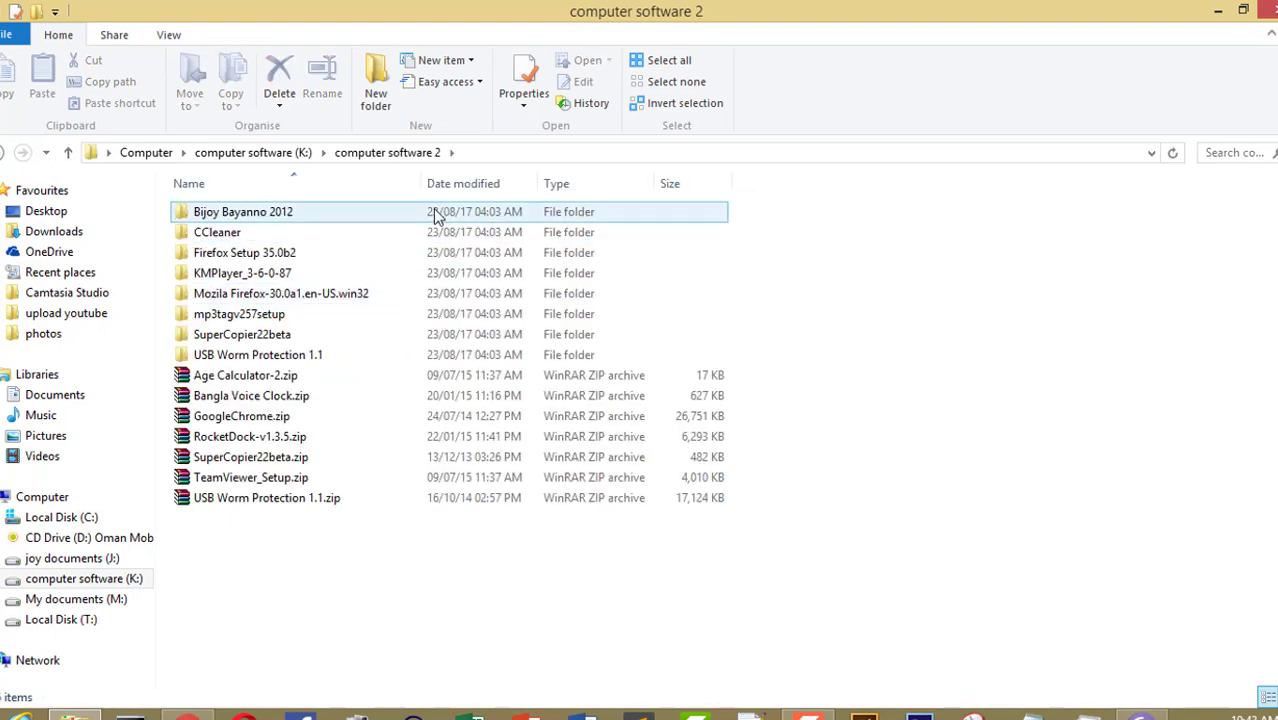
{"action": "double_click", "coordinate": [433, 210]}
{"action": "double_click", "coordinate": [433, 216]}
{"action": "double_click", "coordinate": [433, 216]}
Launch the BijoyBayanno.msi installer, close the File Explorer window and reposition the setup wizard on the desktop
{"action": "left_click", "coordinate": [420, 212]}
{"action": "right_click", "coordinate": [418, 210]}
{"action": "left_click", "coordinate": [447, 220]}
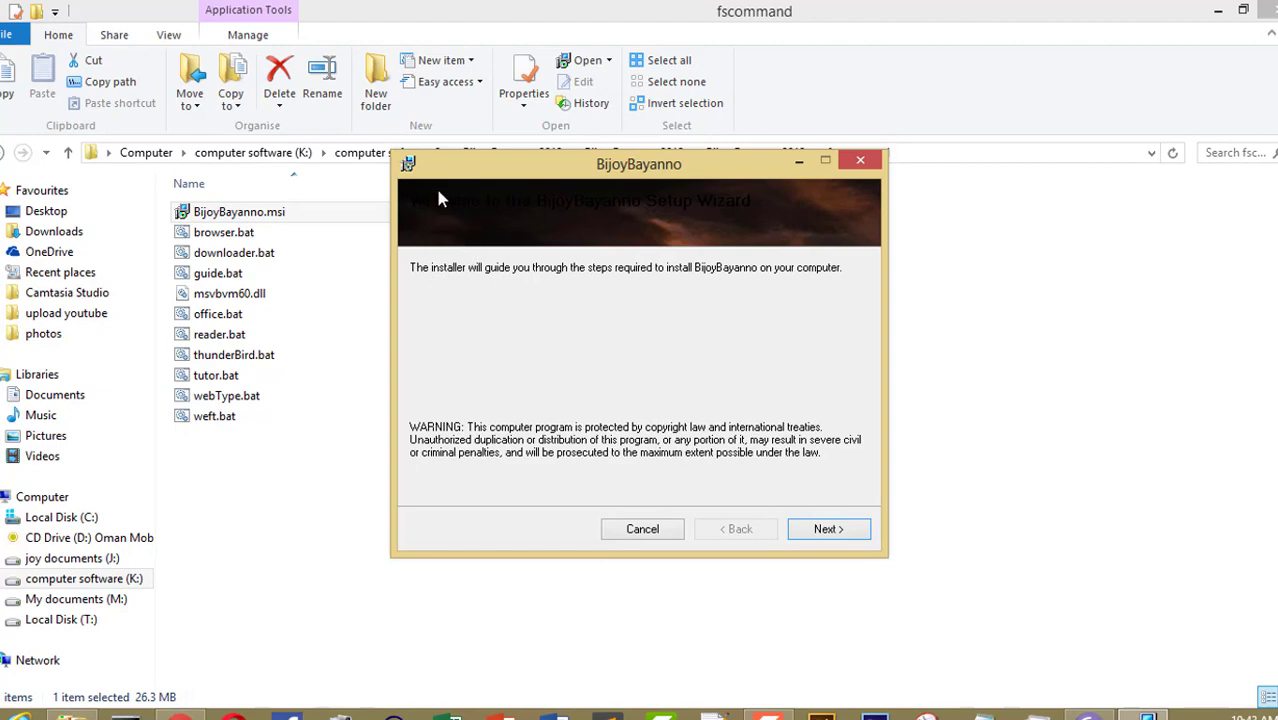
{"action": "left_click", "coordinate": [1268, 8]}
{"action": "left_click_drag", "start_coordinate": [660, 180], "coordinate": [763, 147]}
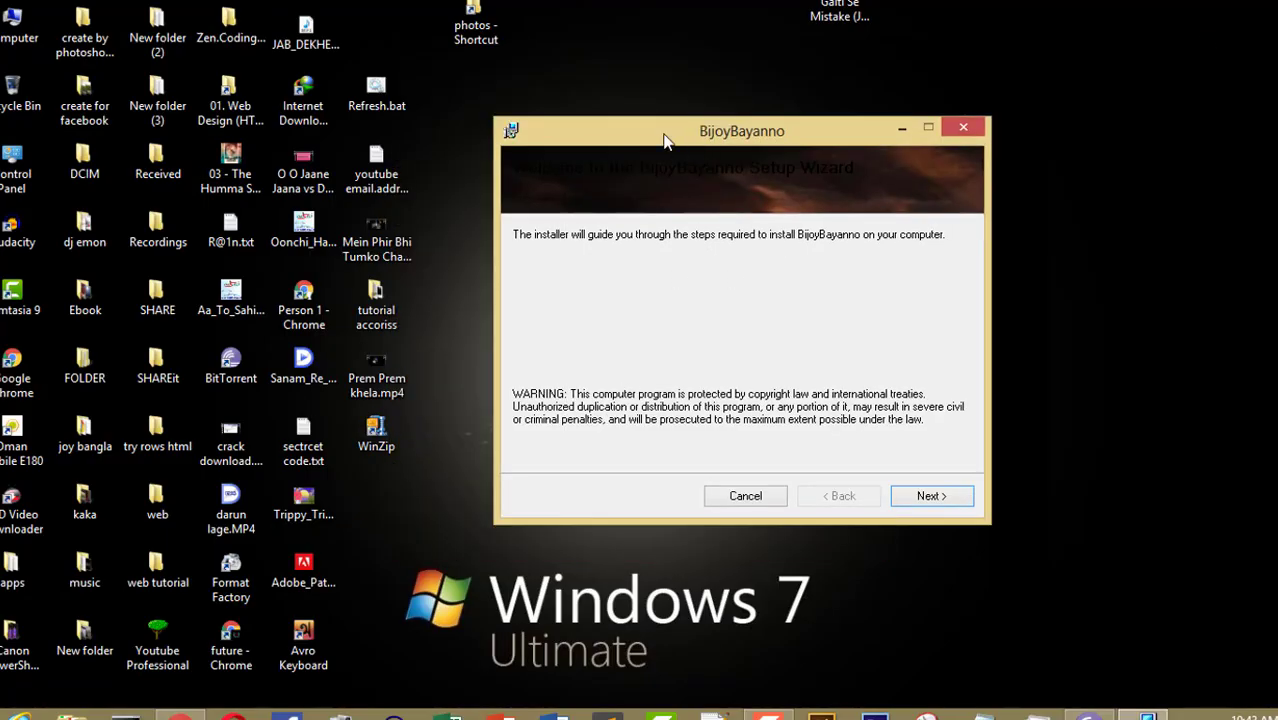
Accept the BijoyBayanno licence agreement and advance the setup wizard to the installation confirmation page
{"action": "left_click", "coordinate": [931, 496]}
{"action": "left_click", "coordinate": [931, 496]}
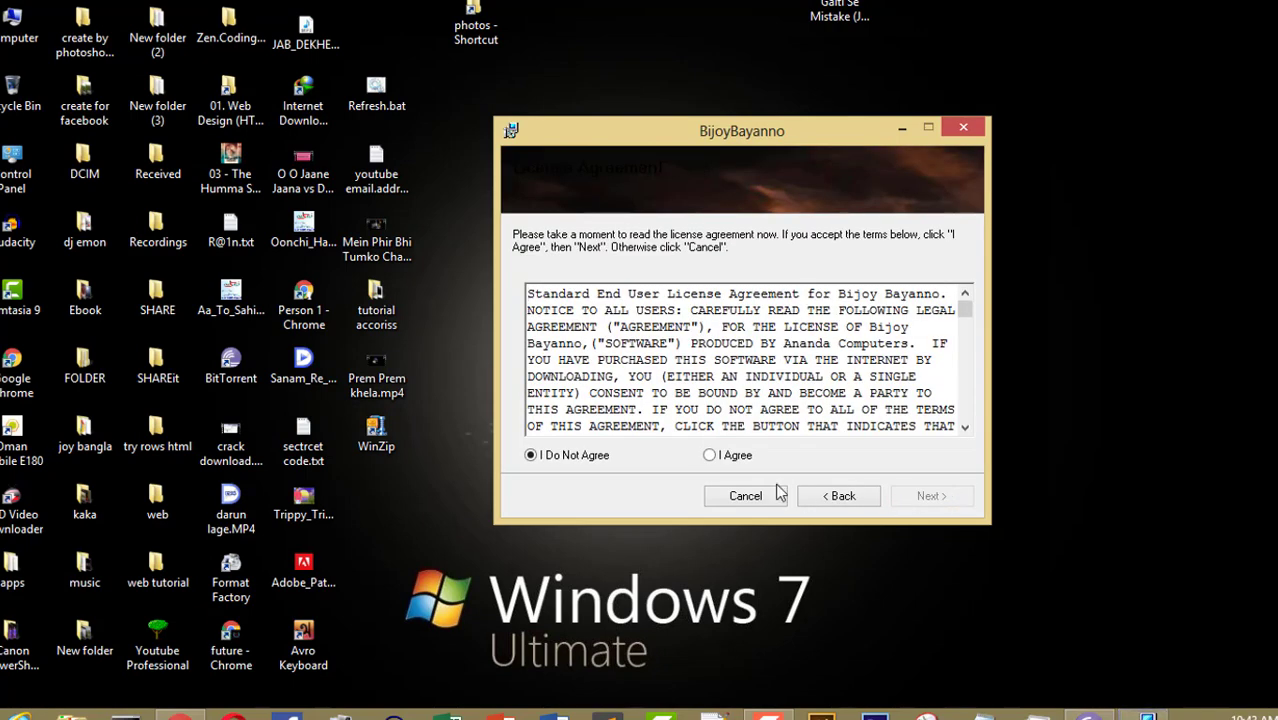
{"action": "left_click", "coordinate": [919, 500]}
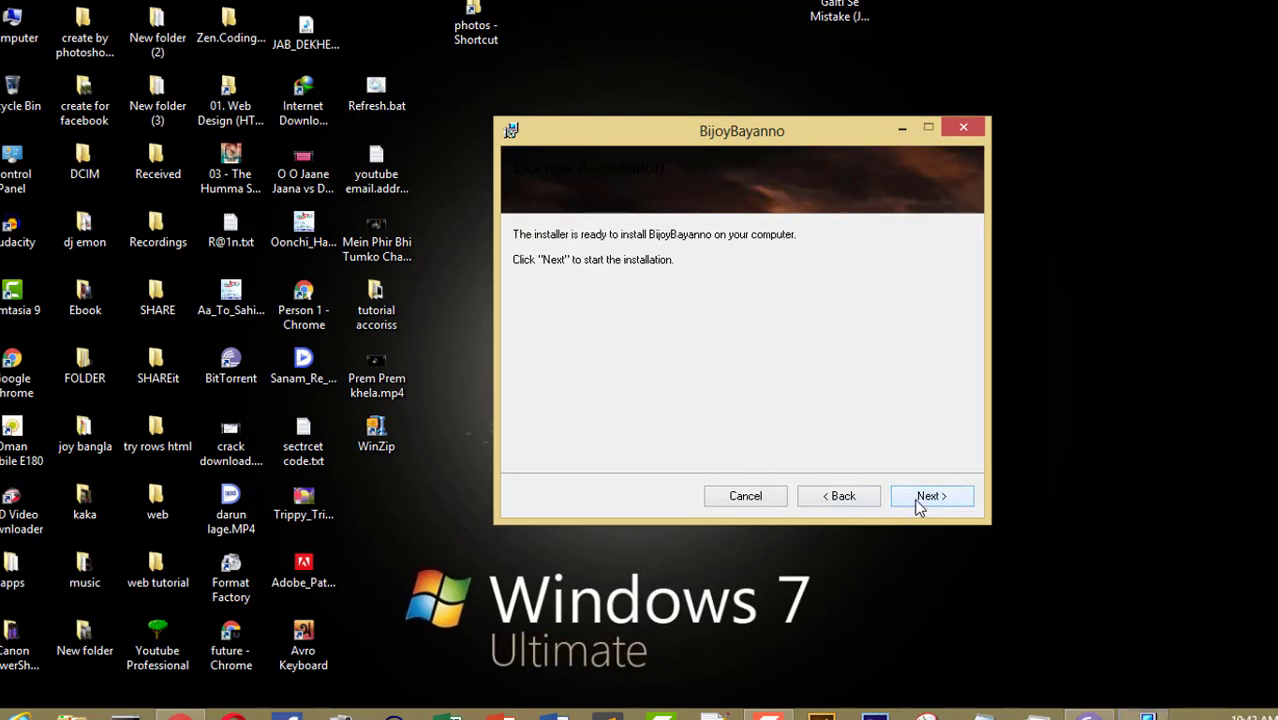
Start the BijoyBayanno installation and refresh the desktop while it runs
{"action": "left_click", "coordinate": [916, 499]}
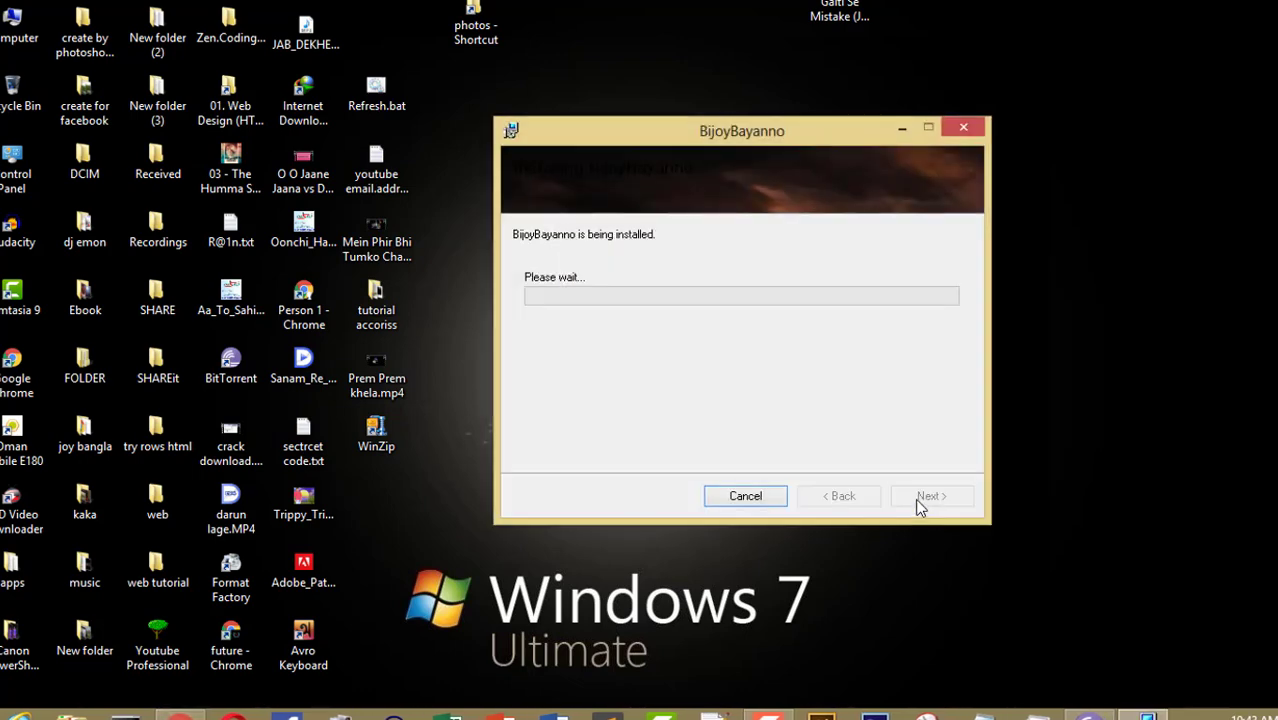
{"action": "right_click", "coordinate": [1068, 280]}
{"action": "right_click", "coordinate": [1085, 290]}
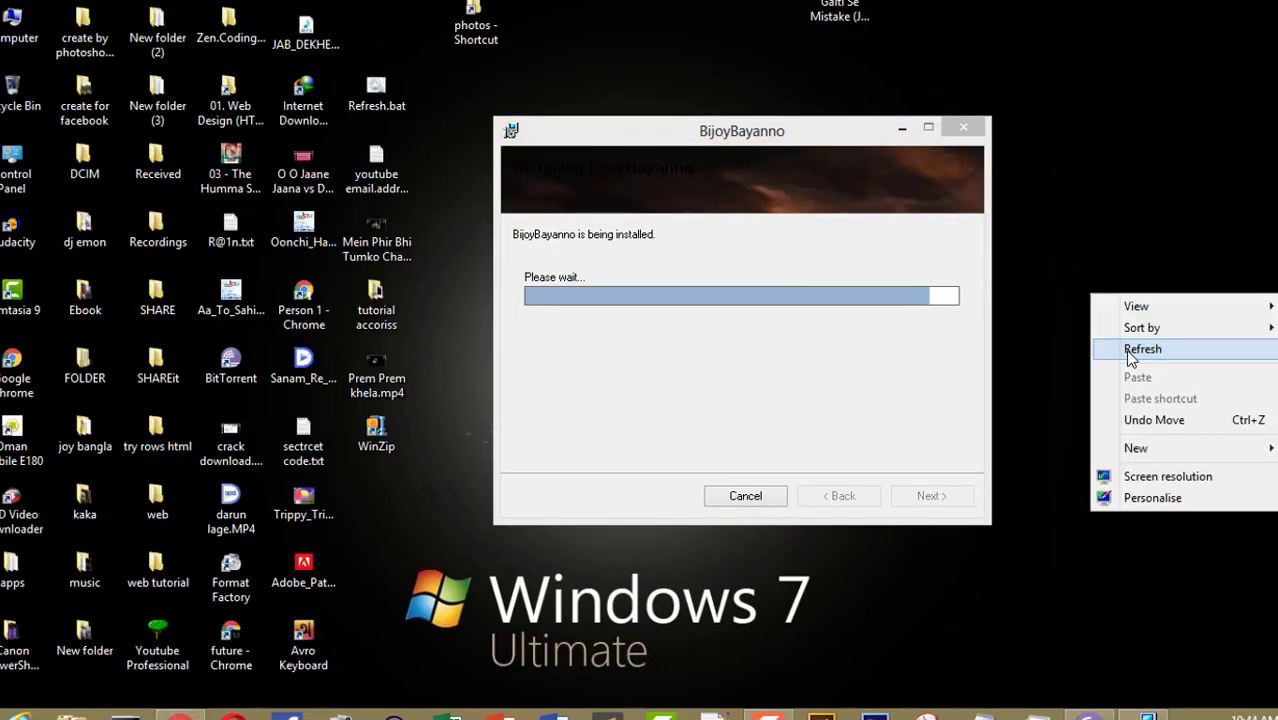
{"action": "left_click", "coordinate": [1126, 349]}
{"action": "right_click", "coordinate": [1126, 349]}
{"action": "left_click", "coordinate": [1160, 405]}
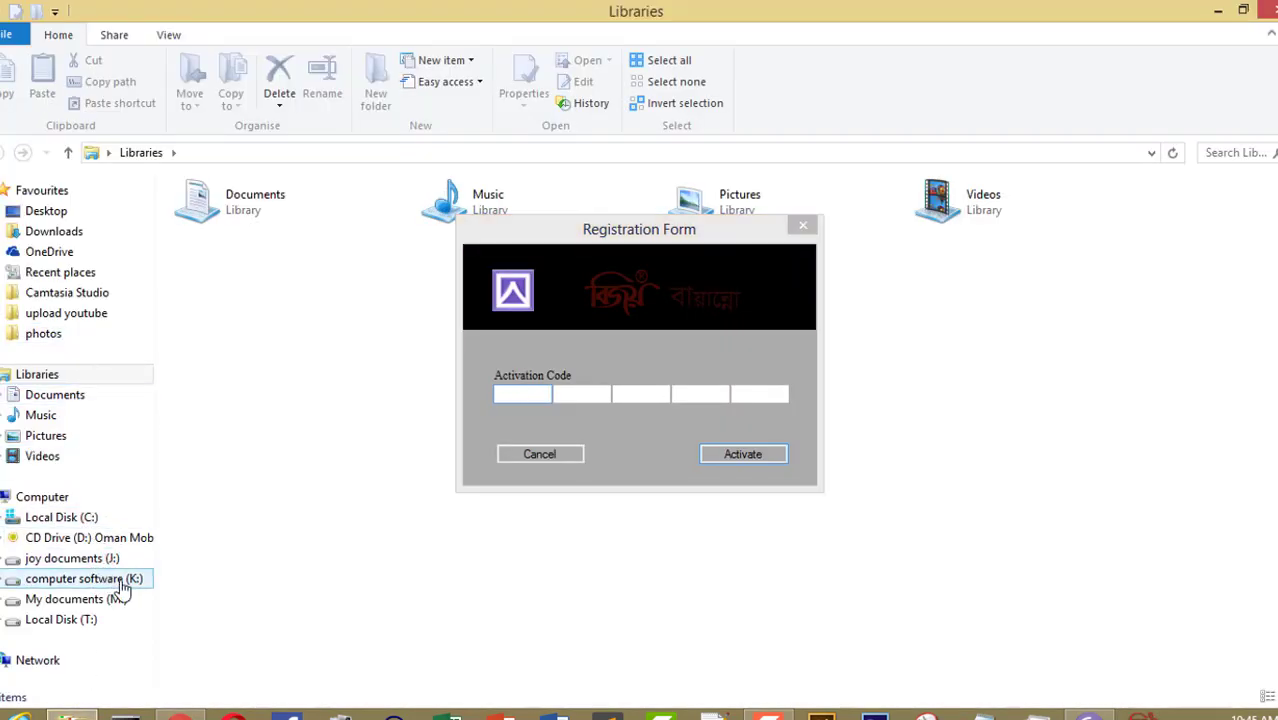
Open CD KEY.txt from the innermost Bijoy Bayanno 2012 folder inside computer software 2 on drive K:
{"action": "left_click", "coordinate": [100, 579]}
{"action": "left_click", "coordinate": [262, 275]}
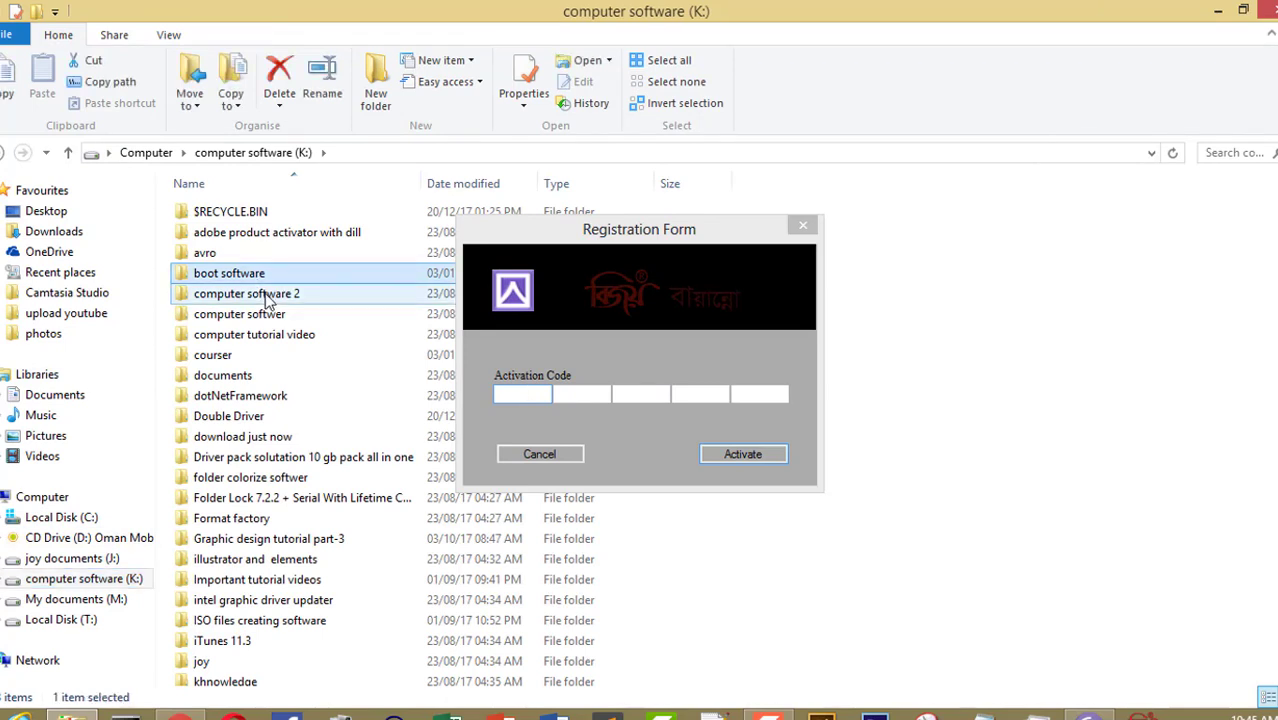
{"action": "double_click", "coordinate": [273, 296]}
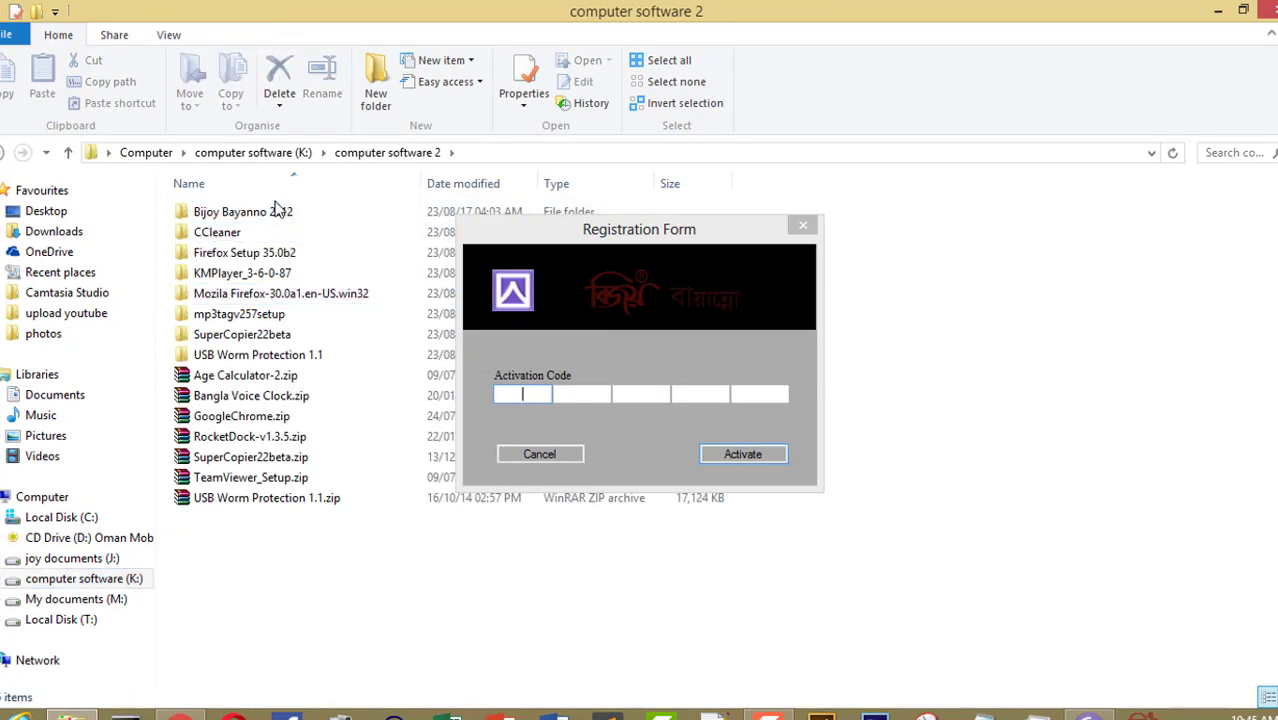
{"action": "double_click", "coordinate": [272, 215]}
{"action": "double_click", "coordinate": [271, 214]}
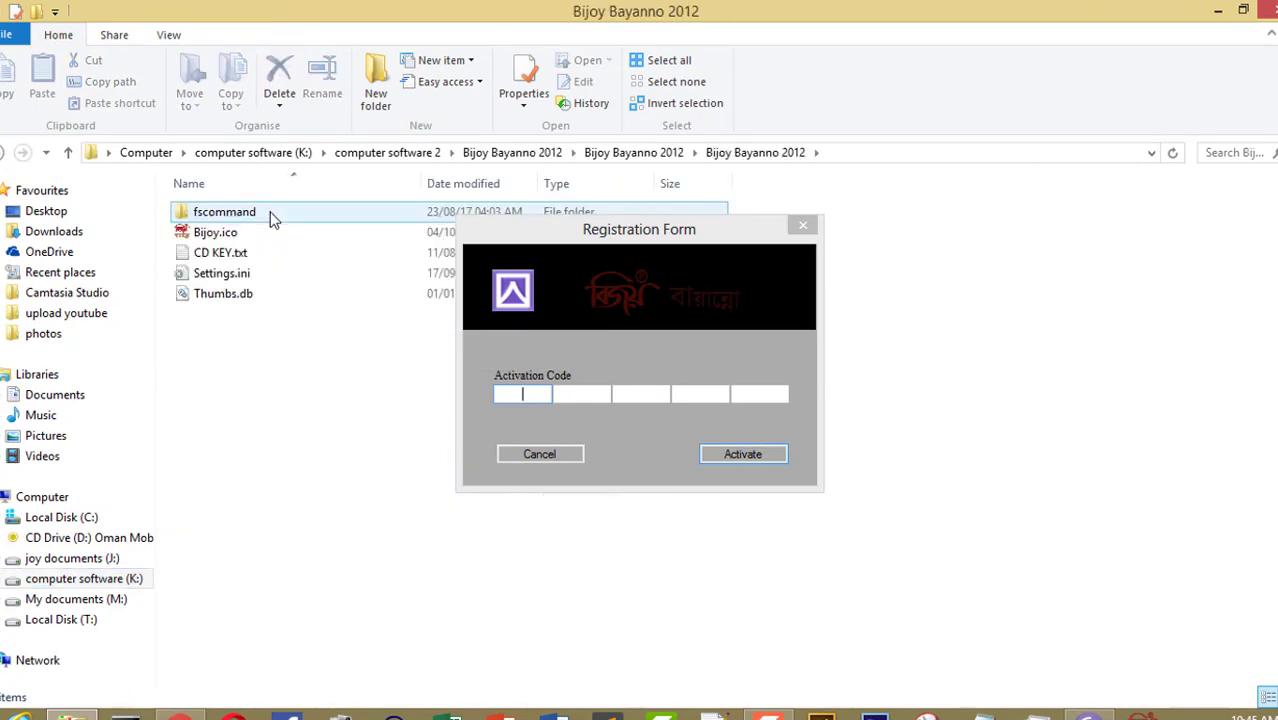
{"action": "double_click", "coordinate": [240, 254]}
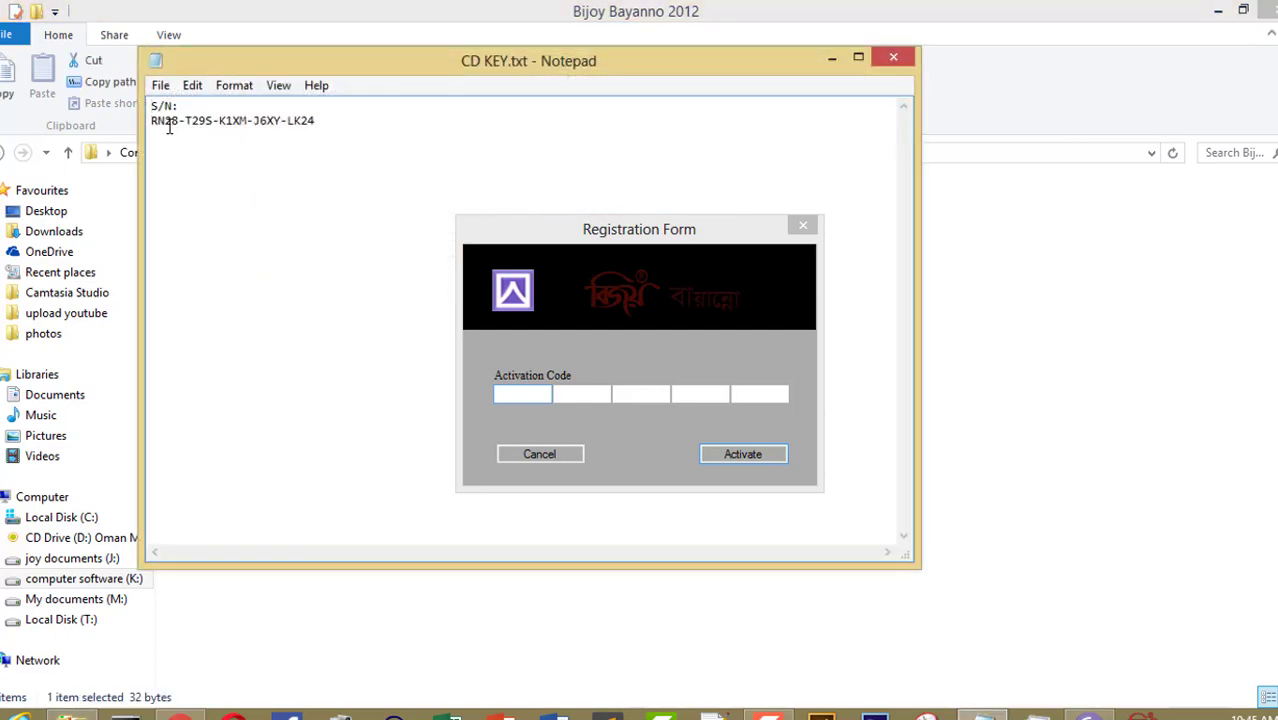
Copy the first two blocks of the activation code from CD KEY.txt into the Registration Form
{"action": "right_click", "coordinate": [176, 122]}
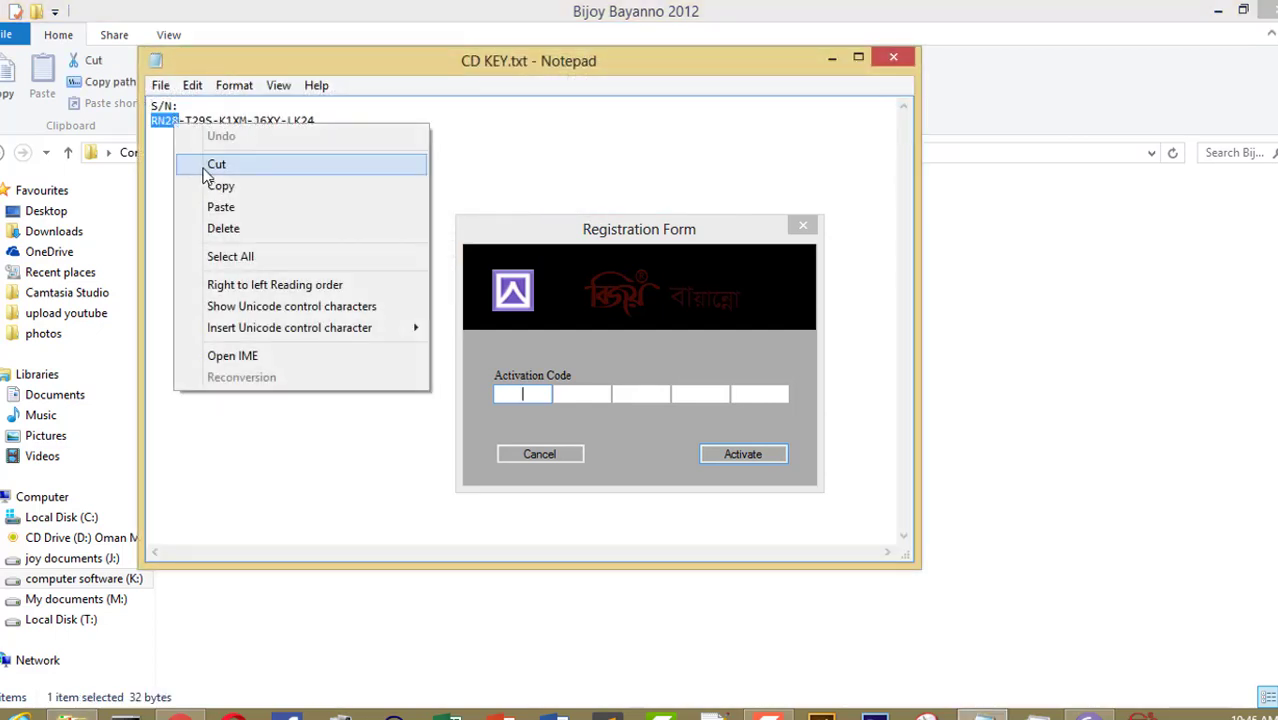
{"action": "left_click", "coordinate": [200, 183]}
{"action": "right_click", "coordinate": [522, 394]}
{"action": "left_click", "coordinate": [599, 477]}
{"action": "left_click_drag", "start_coordinate": [186, 121], "coordinate": [217, 122]}
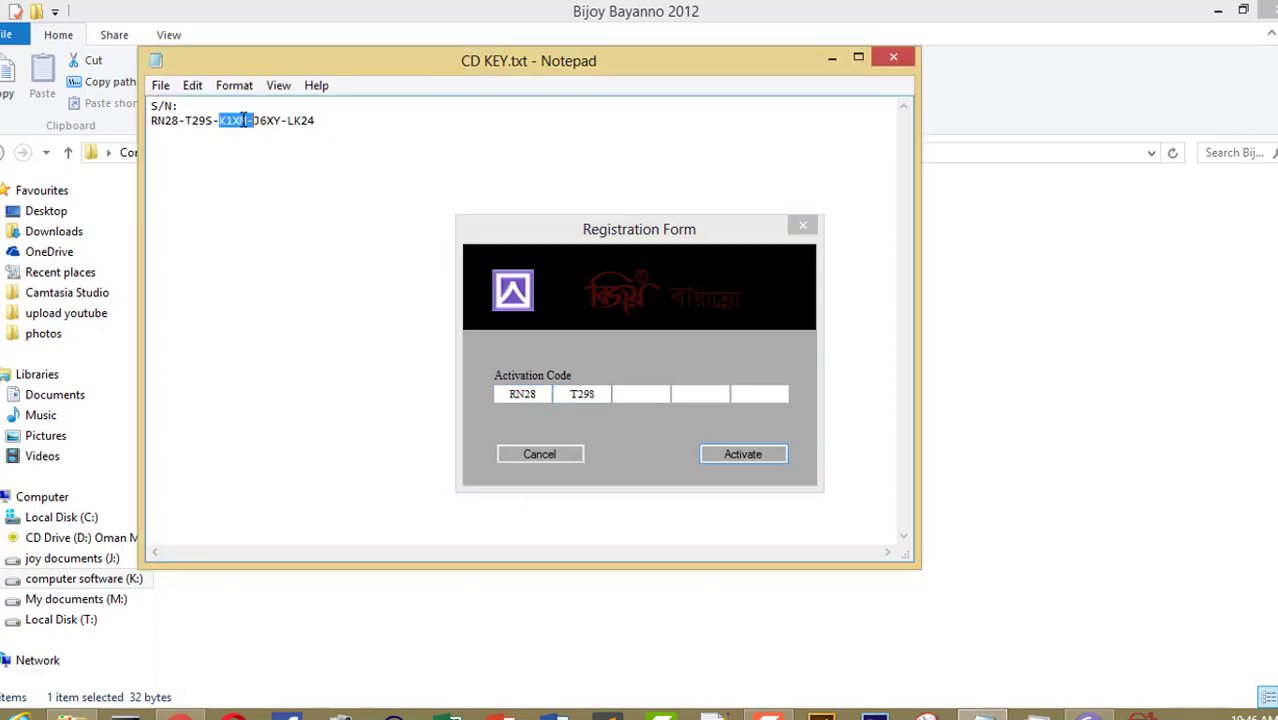
Copy the third and fourth blocks of the activation code from the text file into their Activation Code fields
{"action": "right_click", "coordinate": [245, 121]}
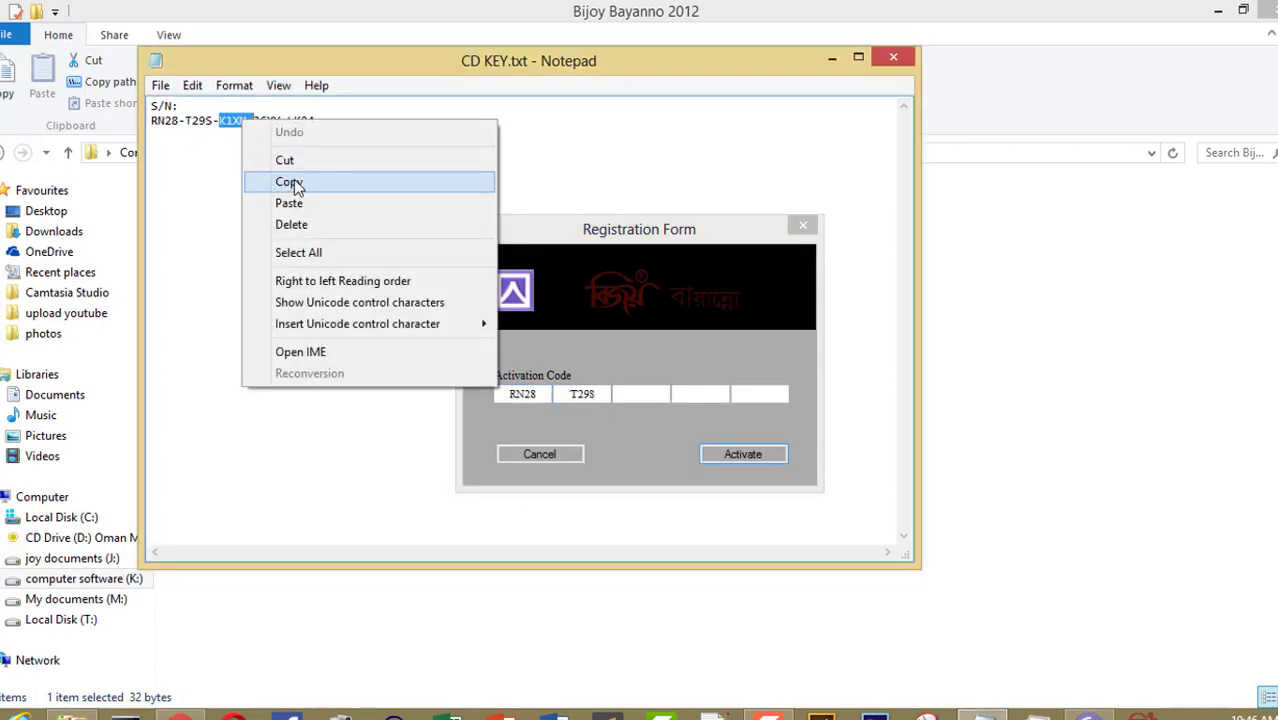
{"action": "left_click", "coordinate": [296, 181]}
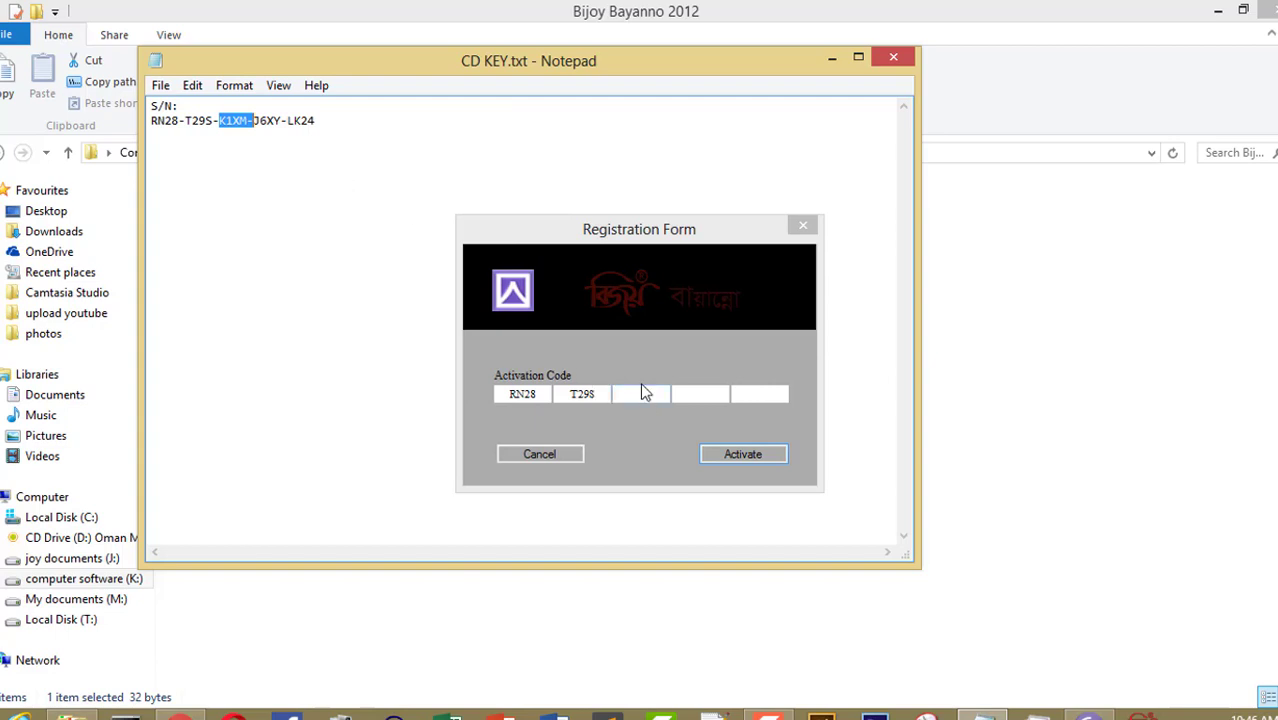
{"action": "left_click", "coordinate": [641, 394]}
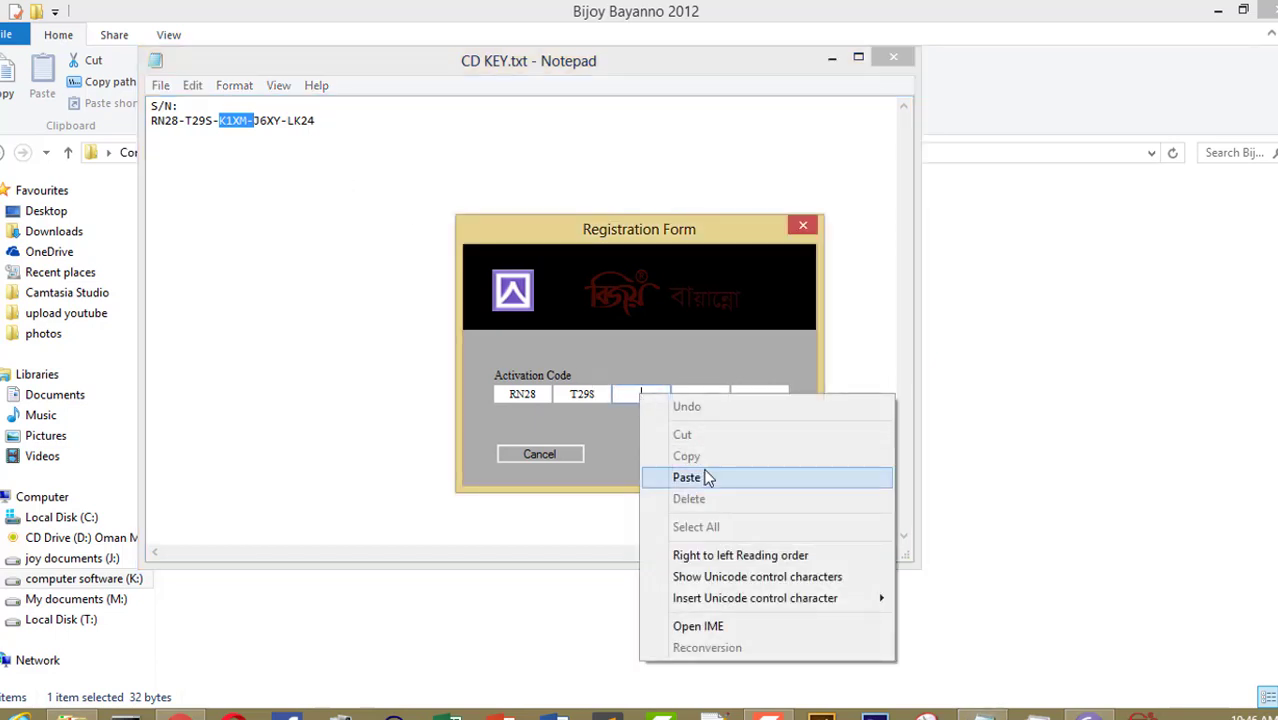
{"action": "left_click", "coordinate": [703, 478]}
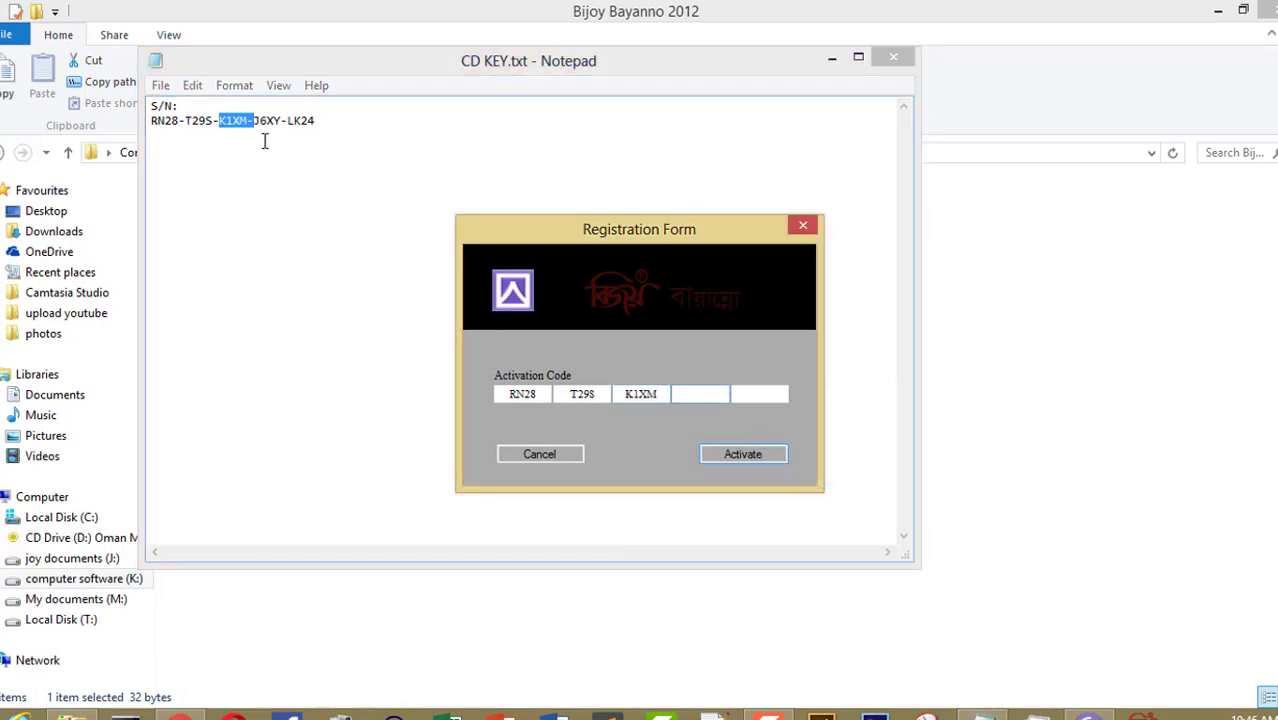
{"action": "left_click_drag", "start_coordinate": [256, 124], "coordinate": [279, 123]}
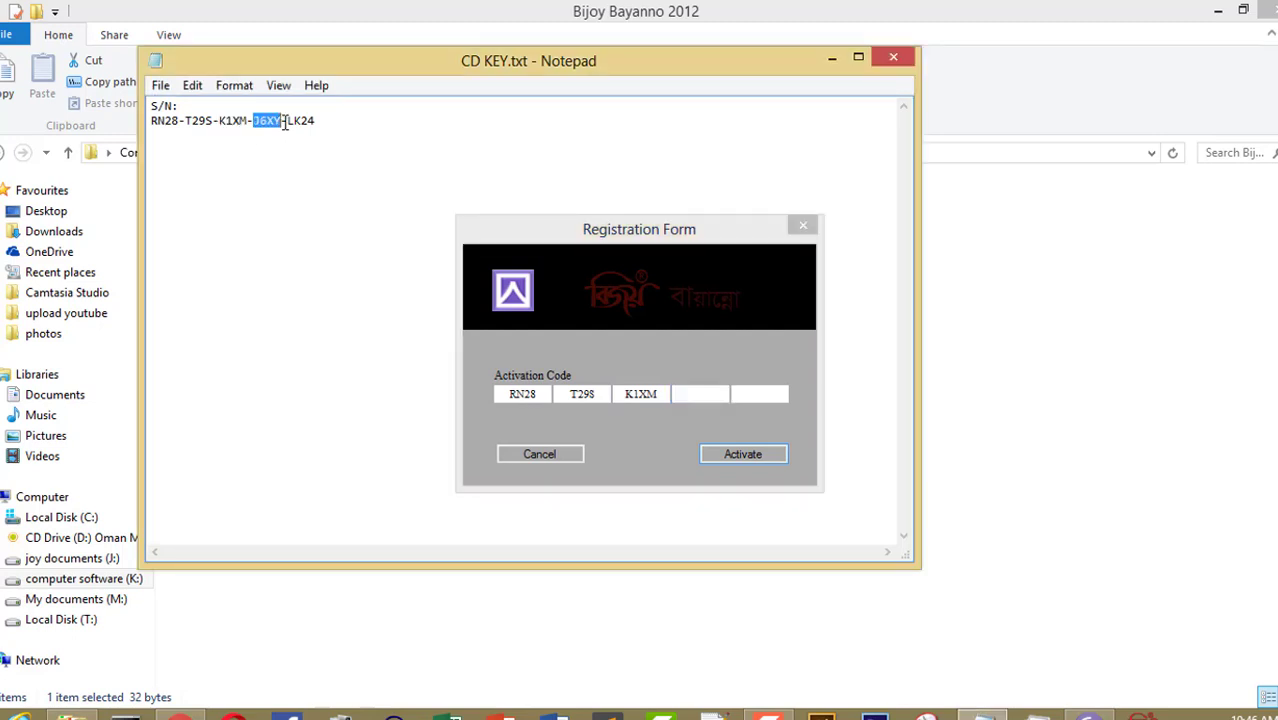
{"action": "right_click", "coordinate": [270, 118]}
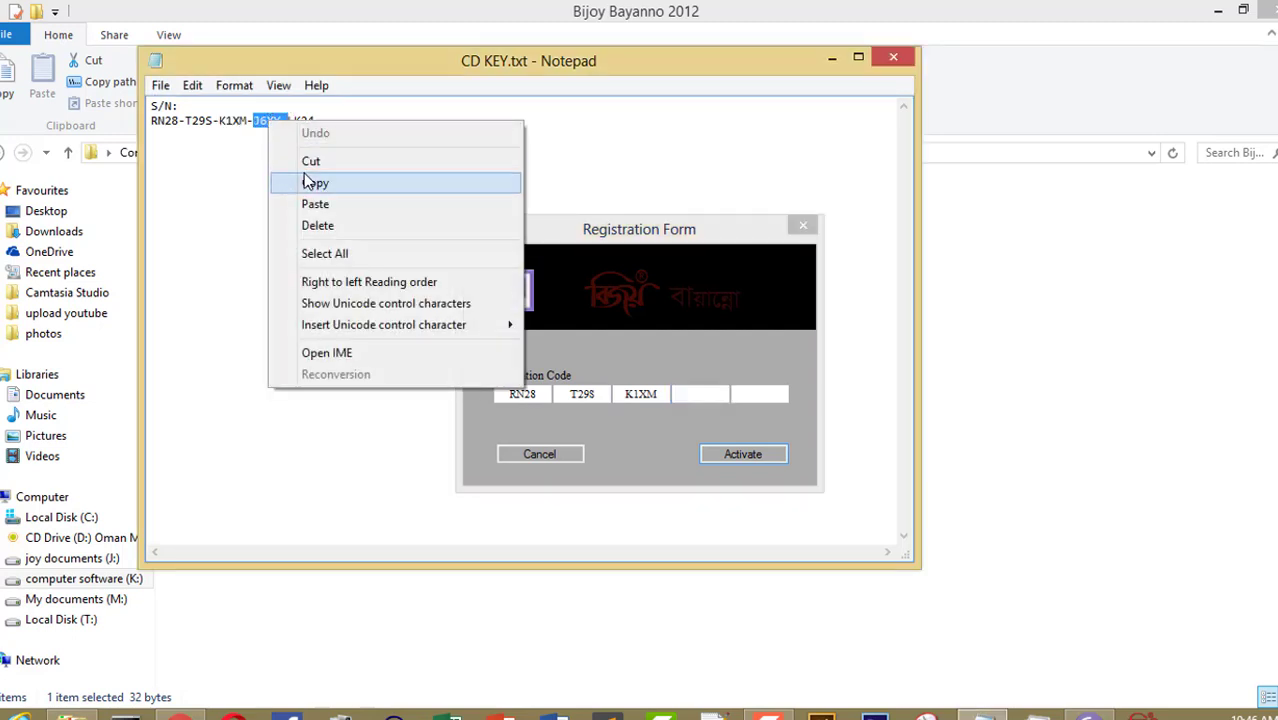
{"action": "left_click", "coordinate": [300, 182]}
{"action": "right_click", "coordinate": [693, 393]}
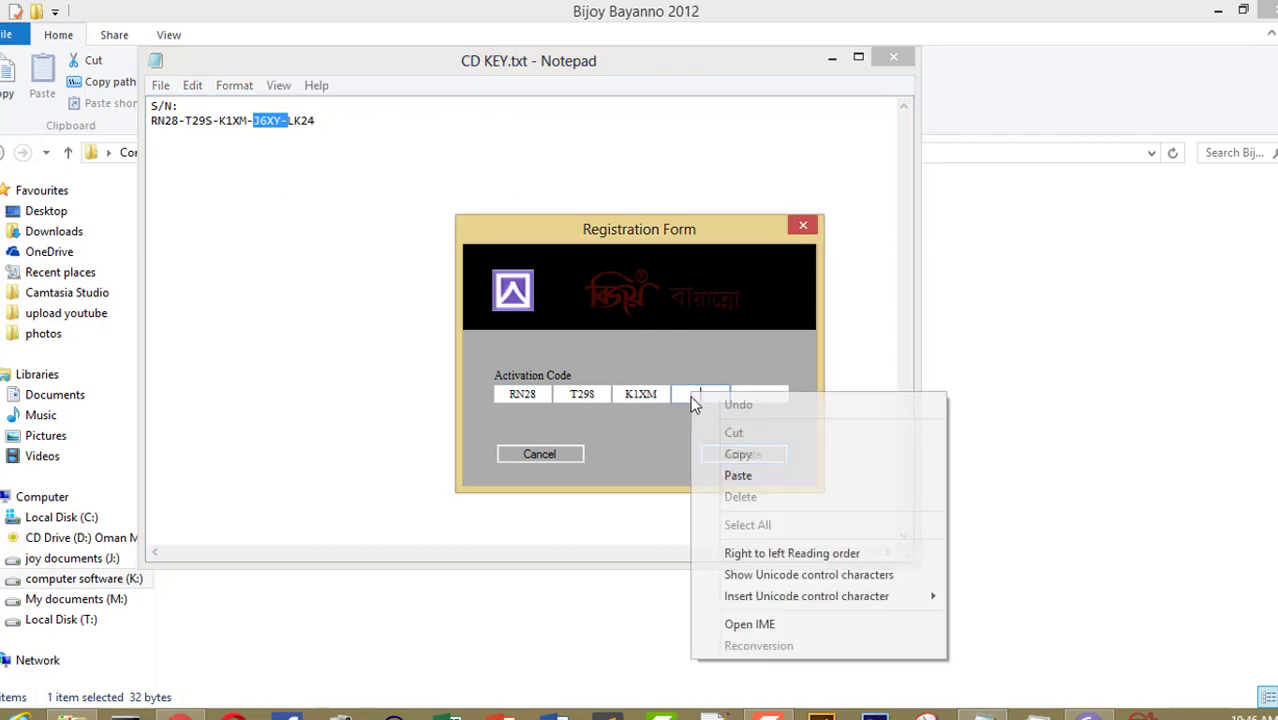
{"action": "left_click", "coordinate": [745, 469]}
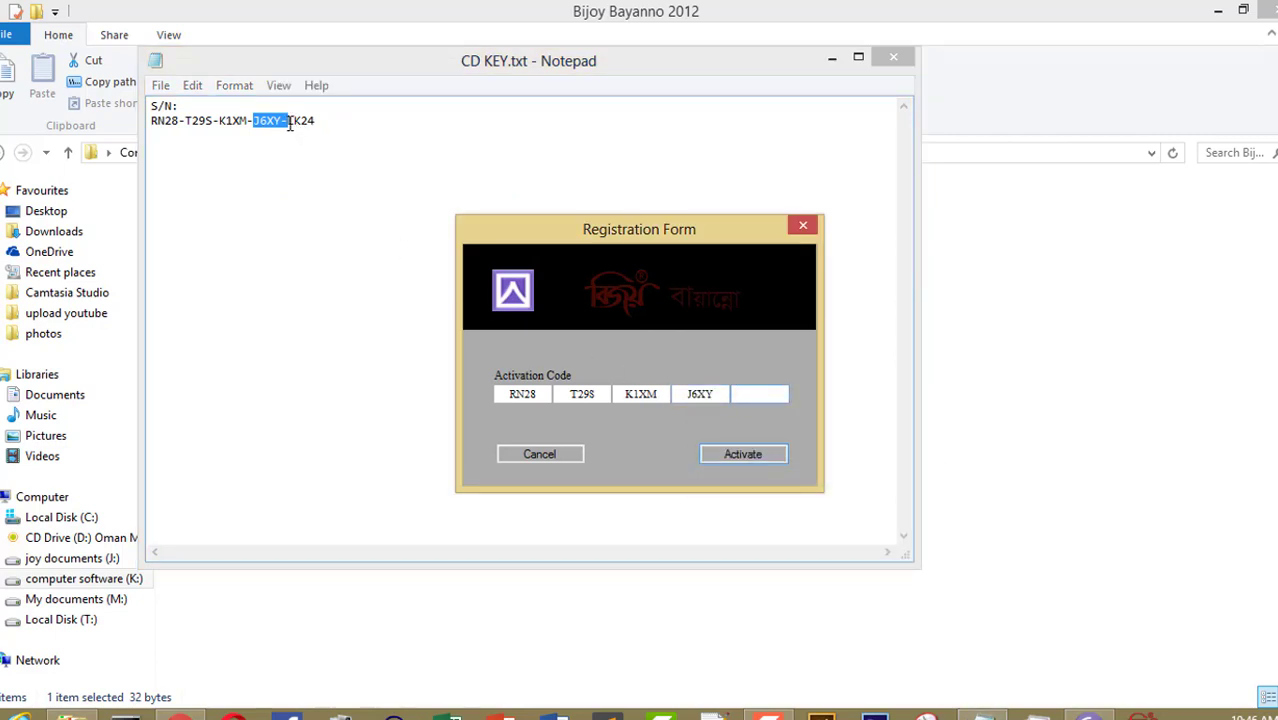
Copy the last block of the activation code into the Registration Form and activate BijoyBayanno
{"action": "left_click_drag", "start_coordinate": [288, 120], "coordinate": [324, 121]}
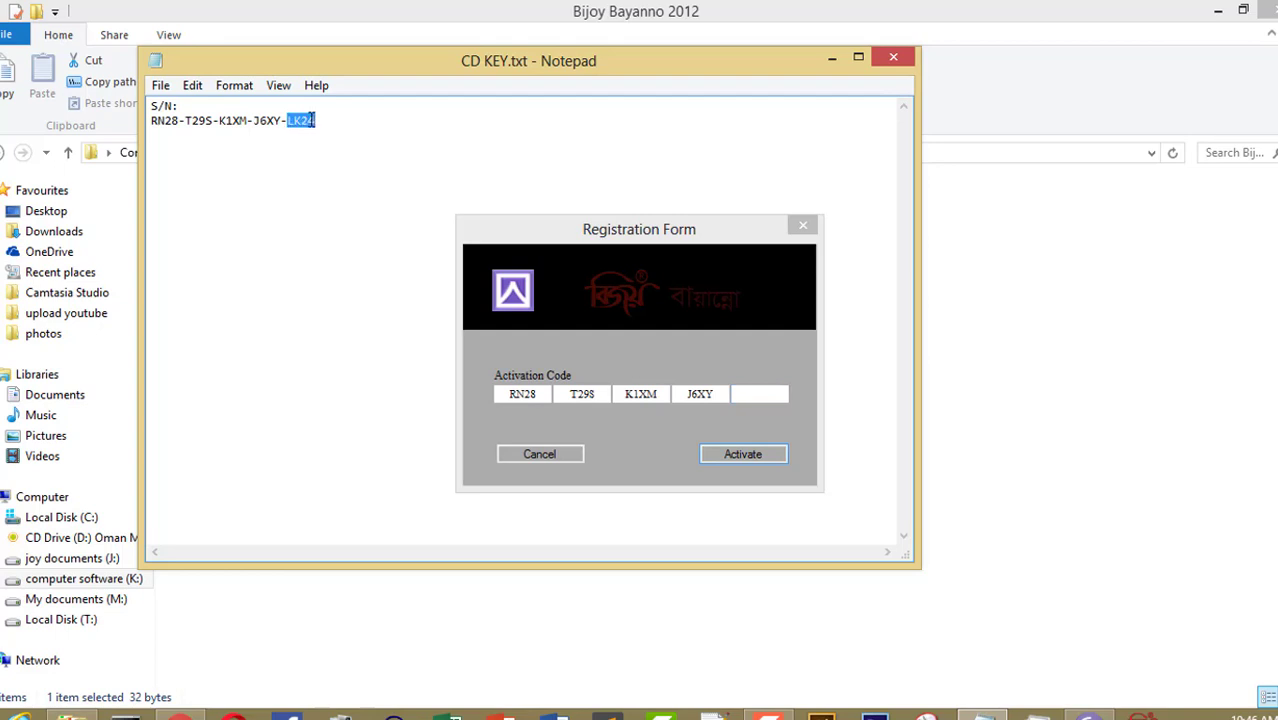
{"action": "right_click", "coordinate": [311, 120]}
{"action": "left_click", "coordinate": [377, 183]}
{"action": "left_click", "coordinate": [753, 400]}
{"action": "right_click", "coordinate": [745, 395]}
{"action": "left_click", "coordinate": [805, 476]}
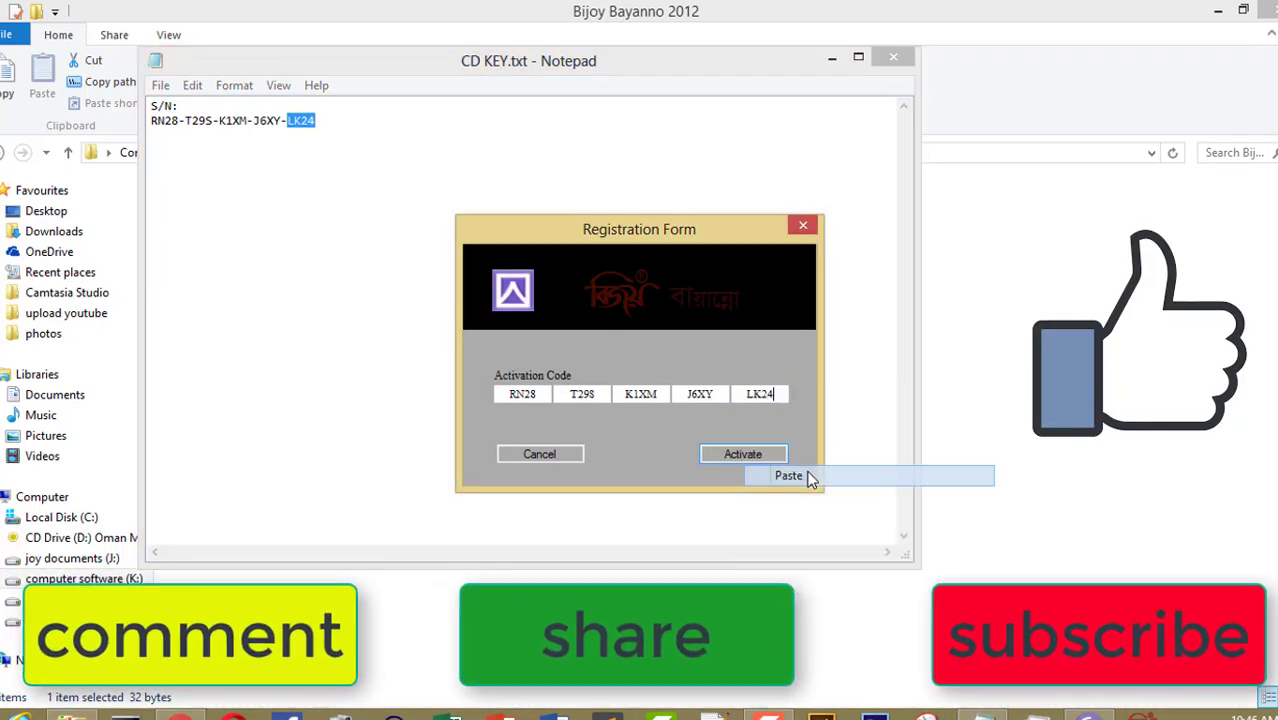
{"action": "left_click", "coordinate": [754, 456]}
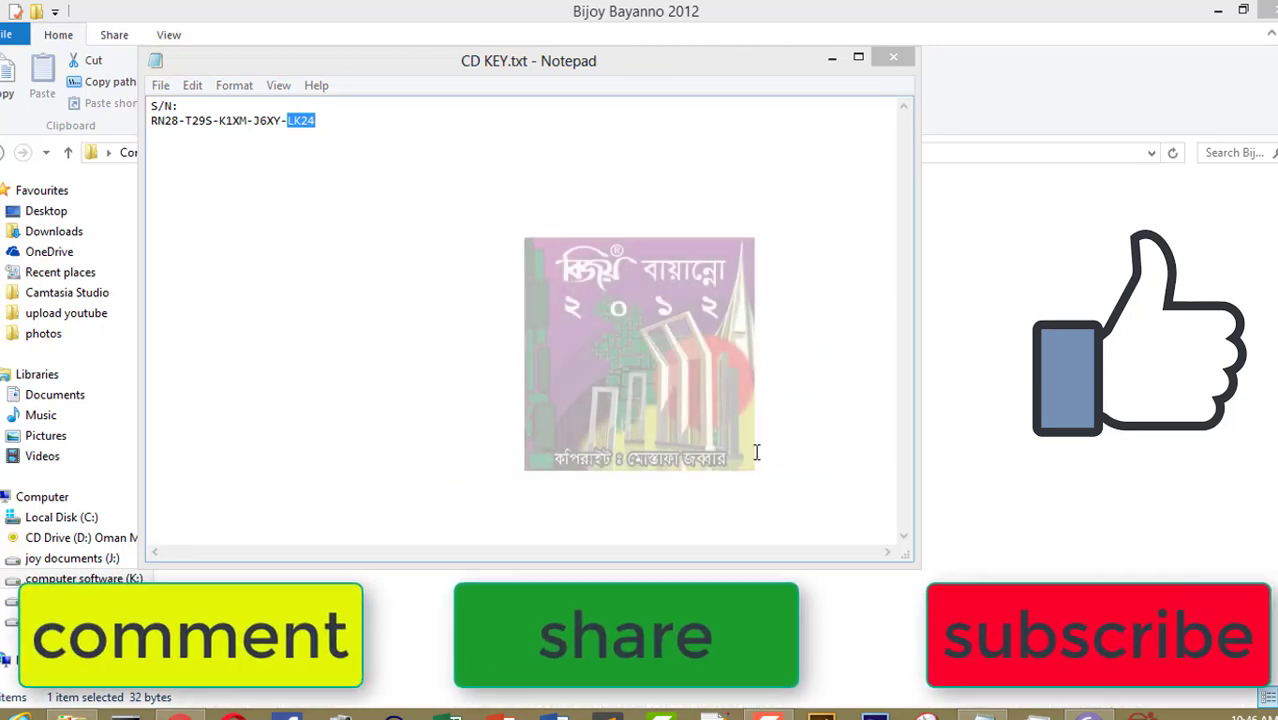
Close CD KEY.txt and the File Explorer window, and move the Bijoy language bar clear of the desktop icons
{"action": "left_click", "coordinate": [892, 58]}
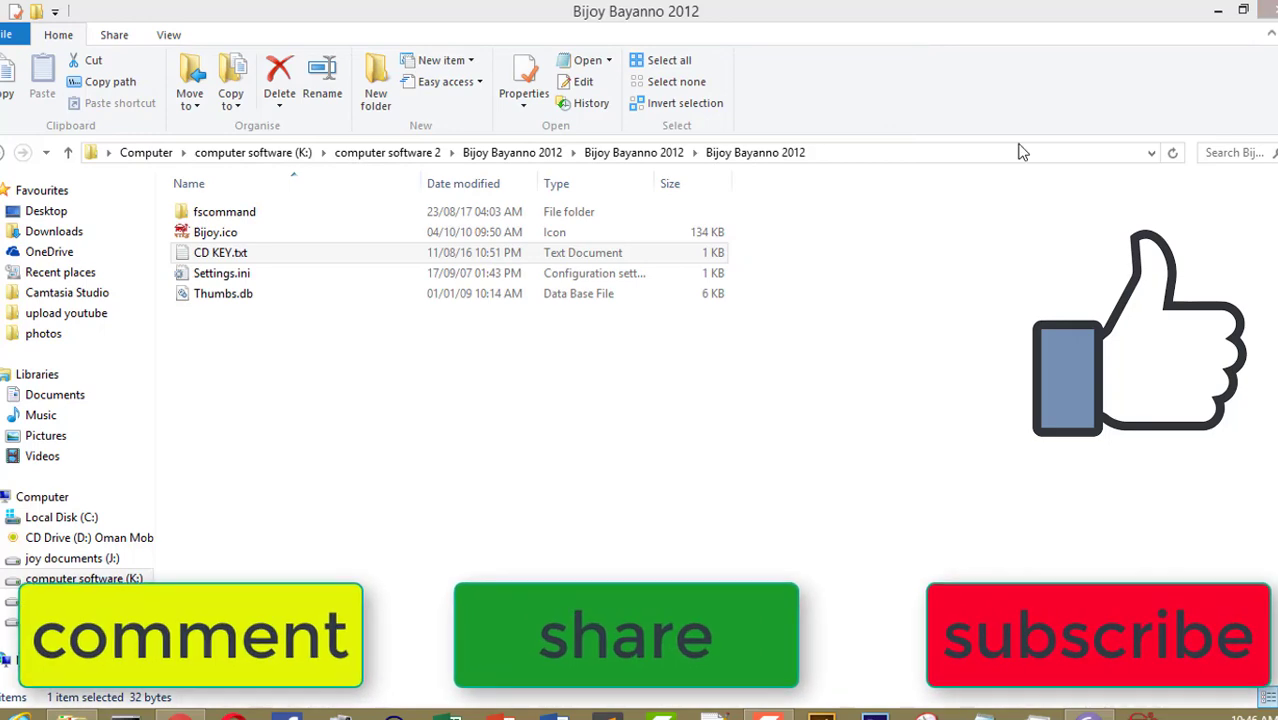
{"action": "left_click", "coordinate": [1268, 8]}
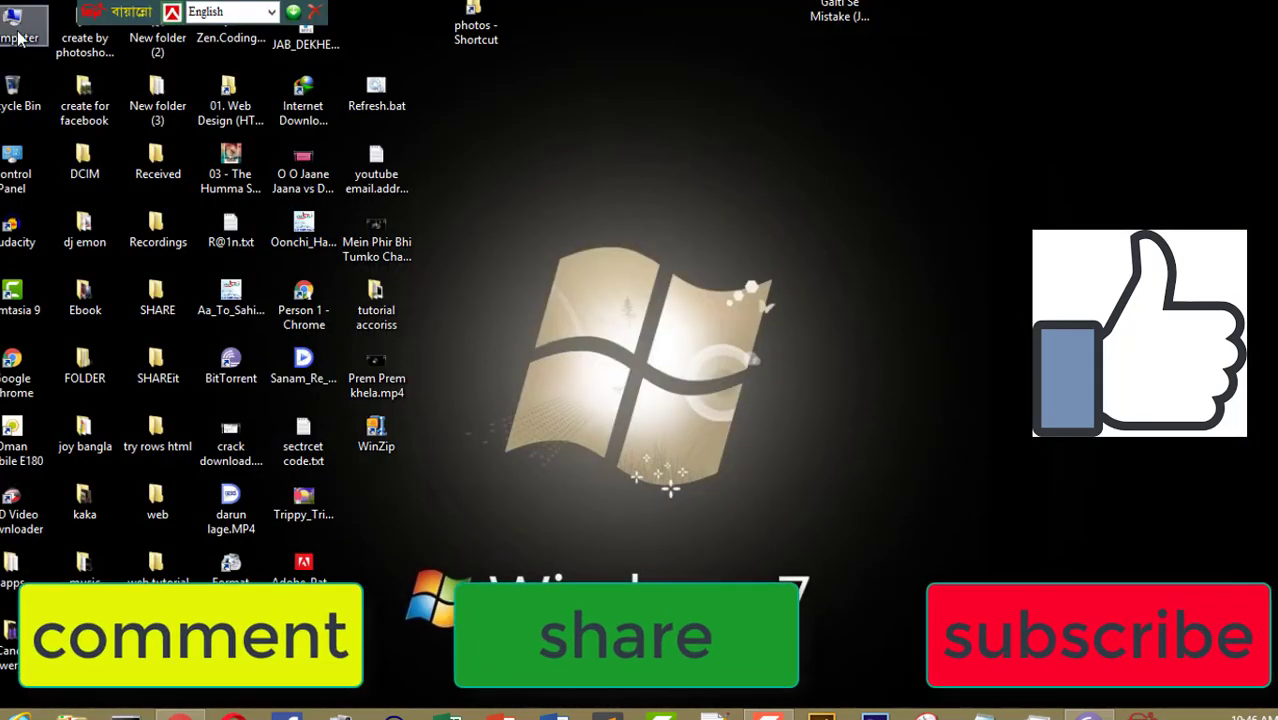
{"action": "left_click_drag", "start_coordinate": [113, 5], "coordinate": [528, 277]}
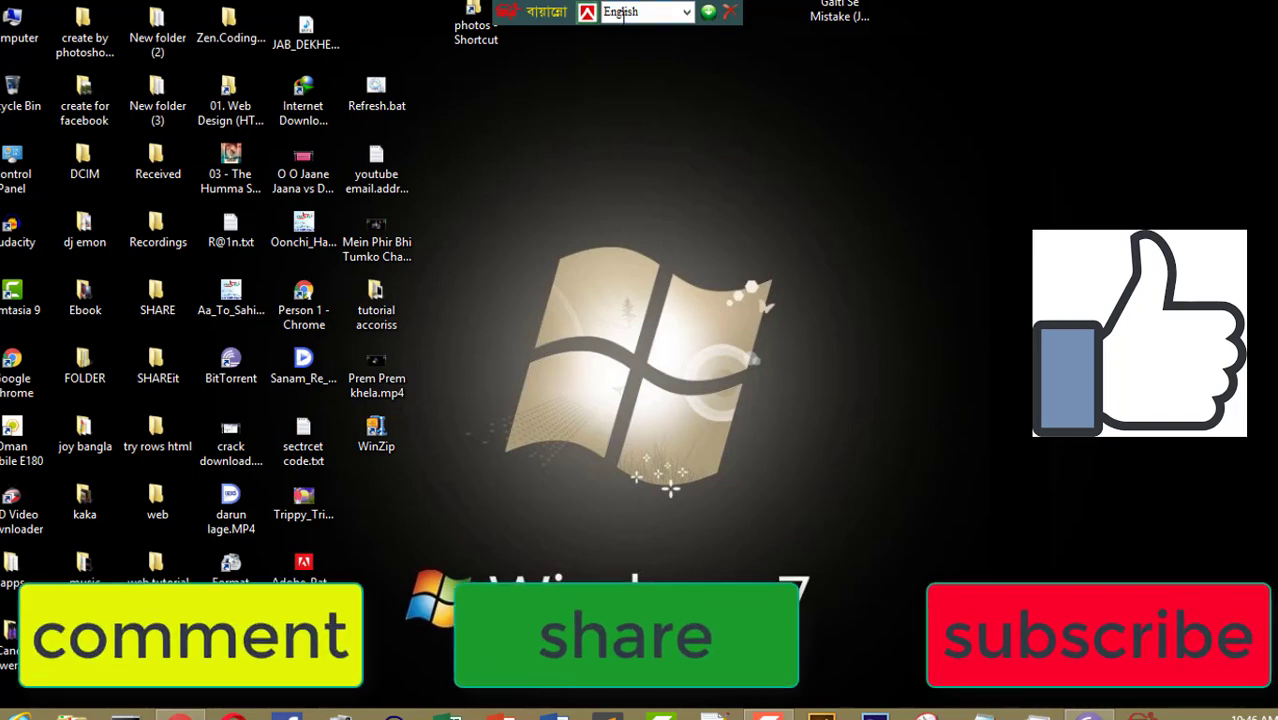
{"action": "right_click", "coordinate": [829, 349]}
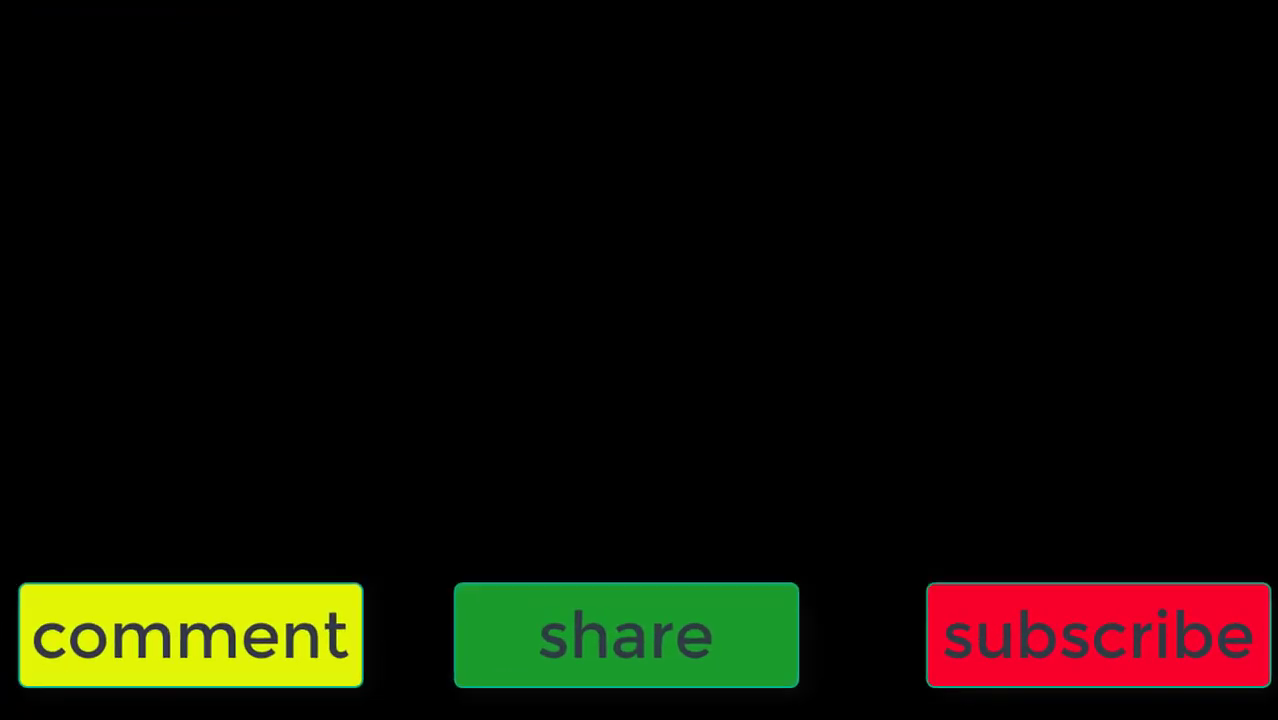